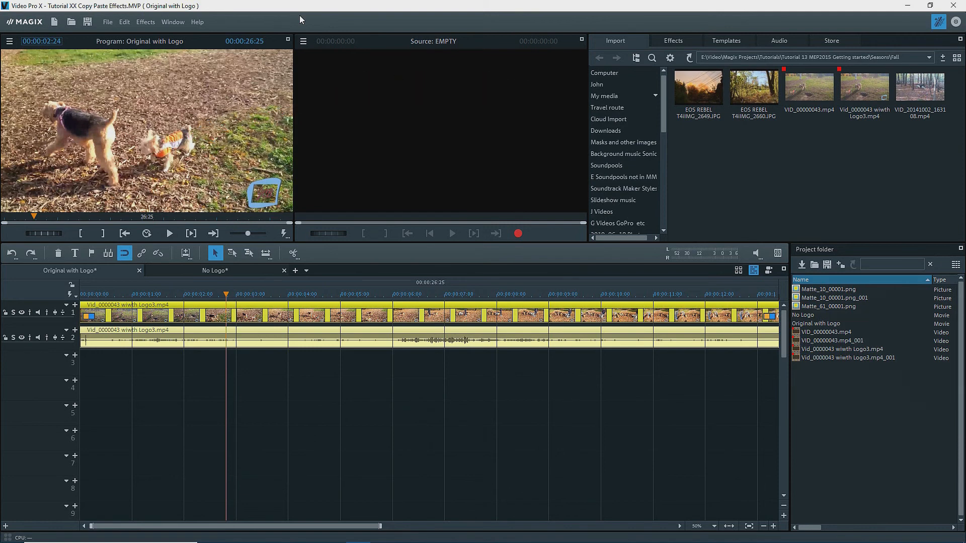
Split the Original with Logo clip at 00:00:02:21 and 00:00:06:13, and select the middle segment with the playhead inside it
drag(226, 293, 220, 294)
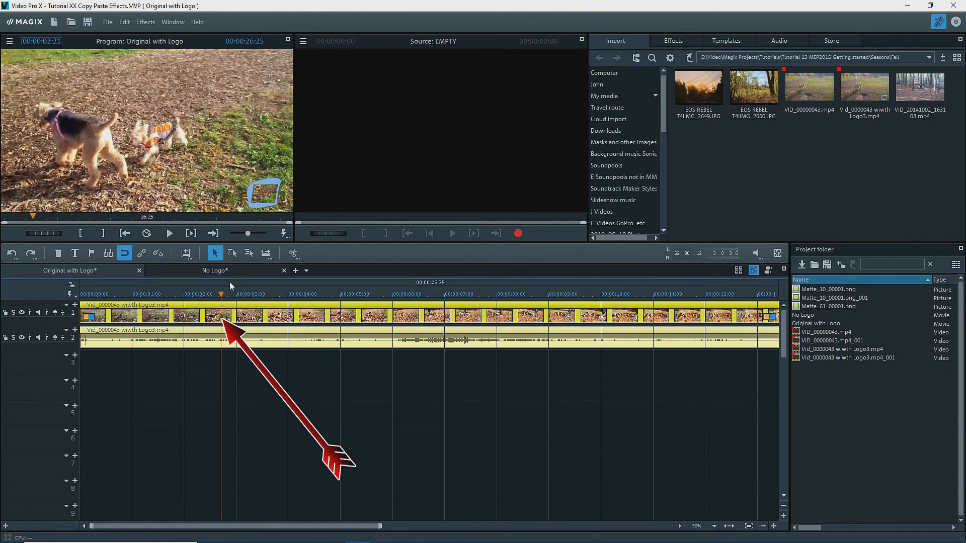
click(293, 254)
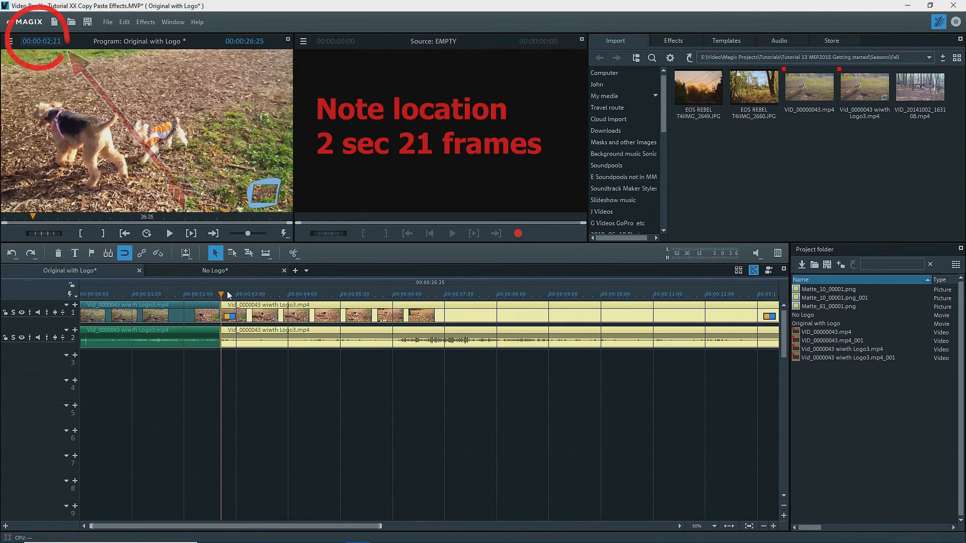
drag(221, 294, 416, 304)
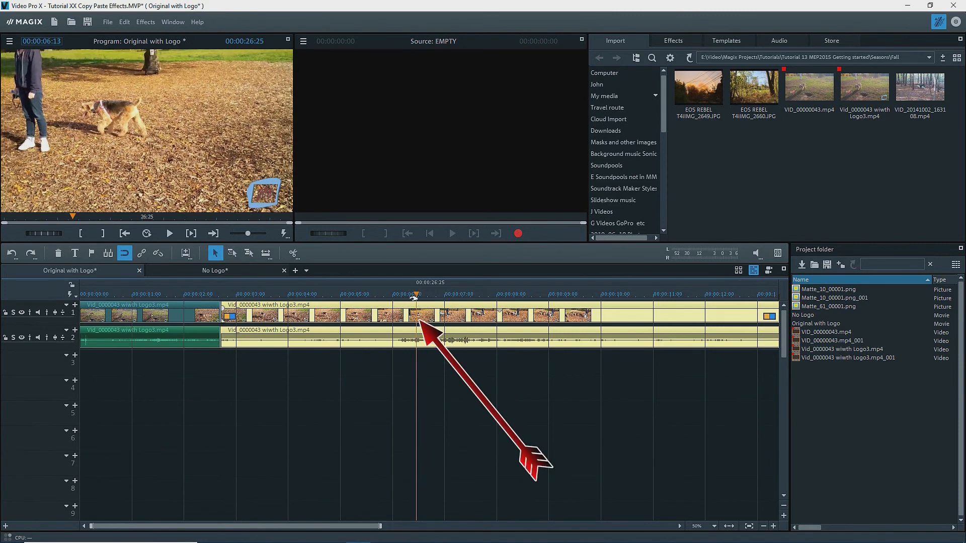
click(294, 254)
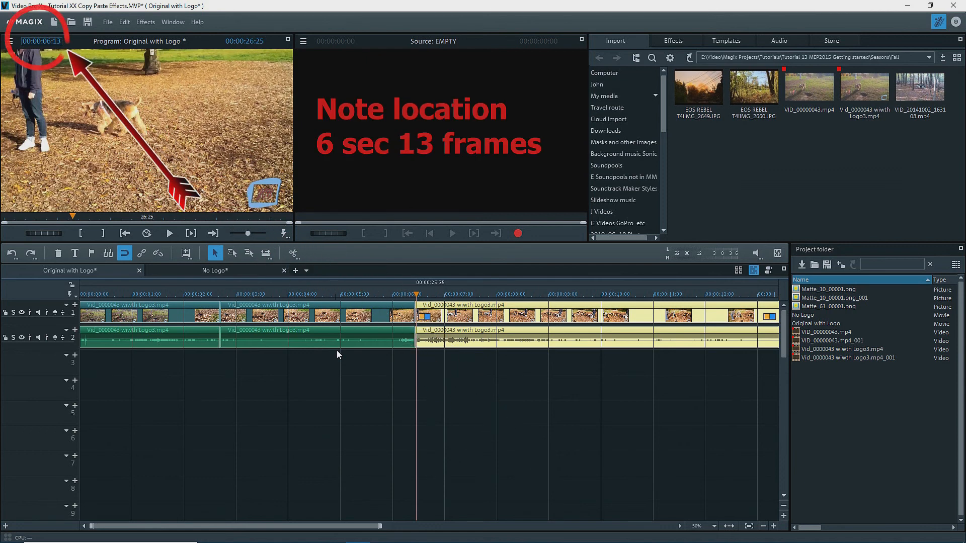
click(337, 339)
click(261, 293)
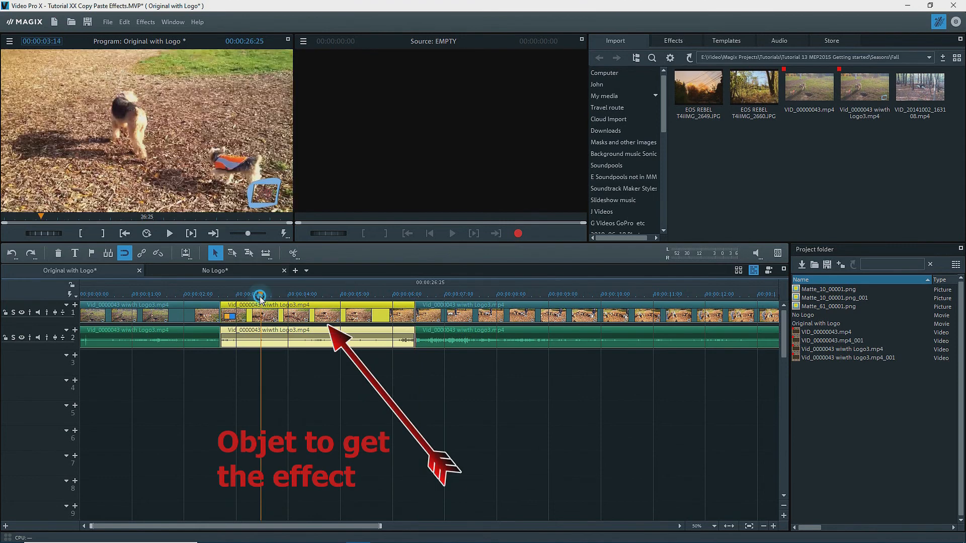
Switch to the No Logo movie and place the playhead just before the three-second mark
click(244, 272)
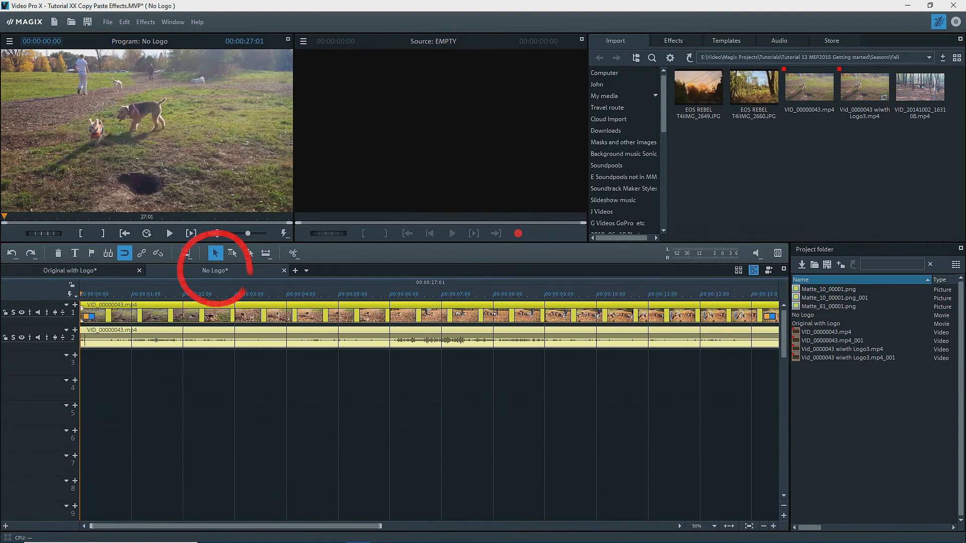
click(234, 295)
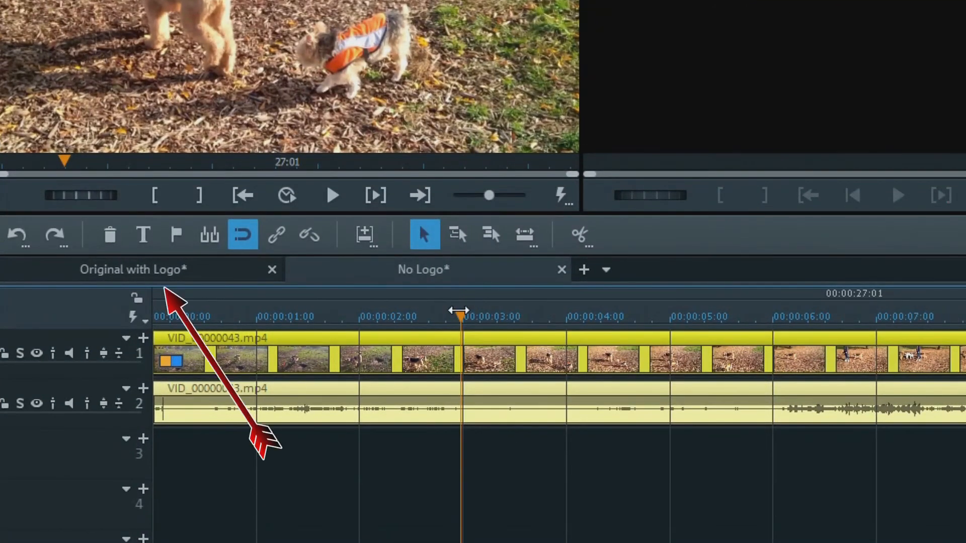
click(457, 310)
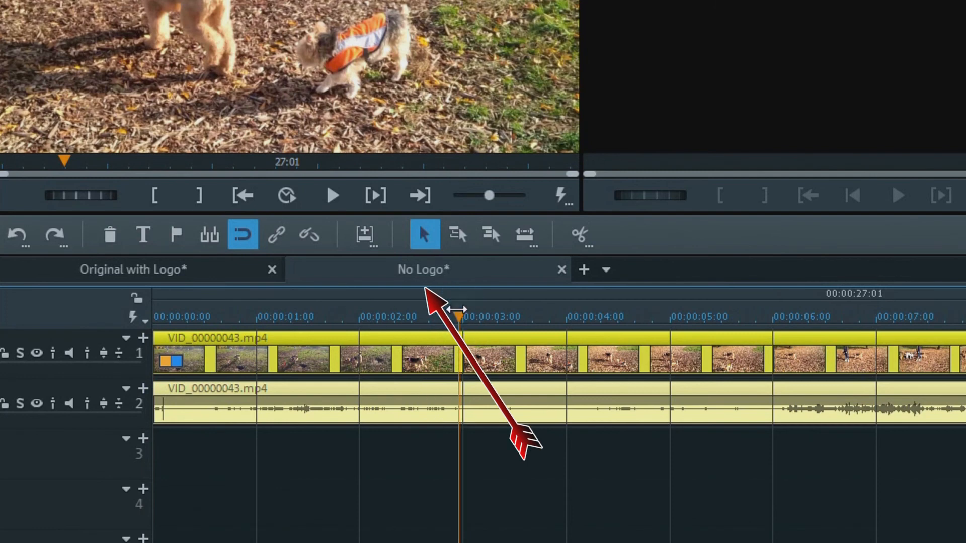
Add a new empty movie and remove it from the project again
click(584, 269)
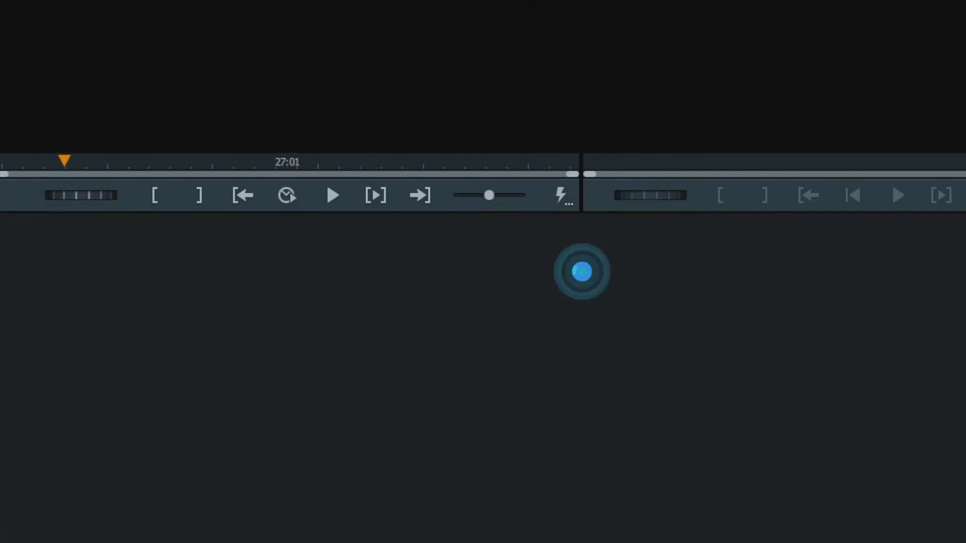
click(875, 269)
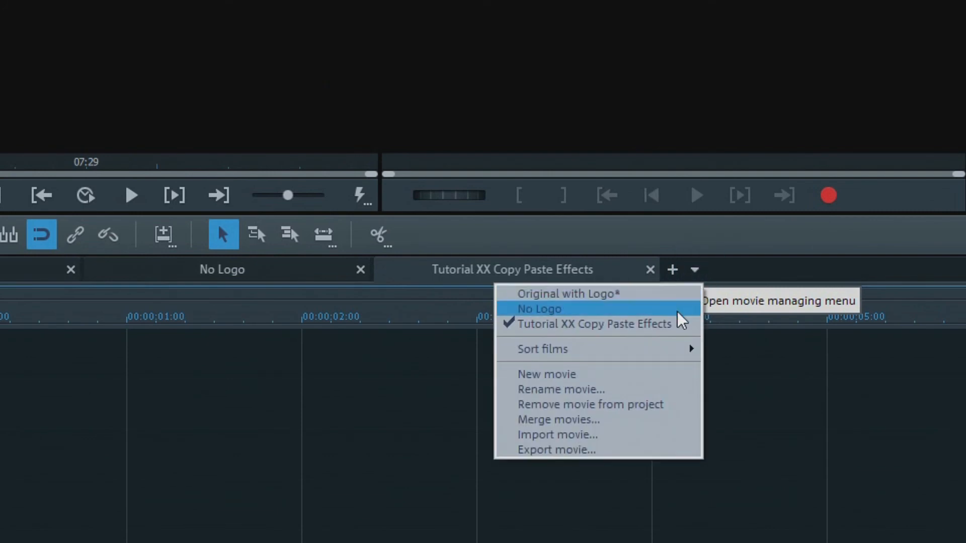
mouse_move(662, 345)
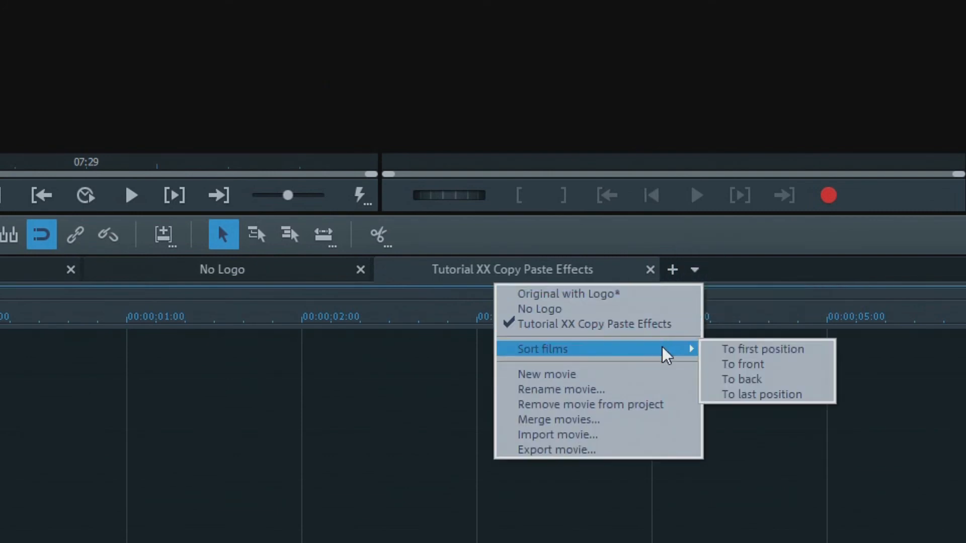
click(631, 403)
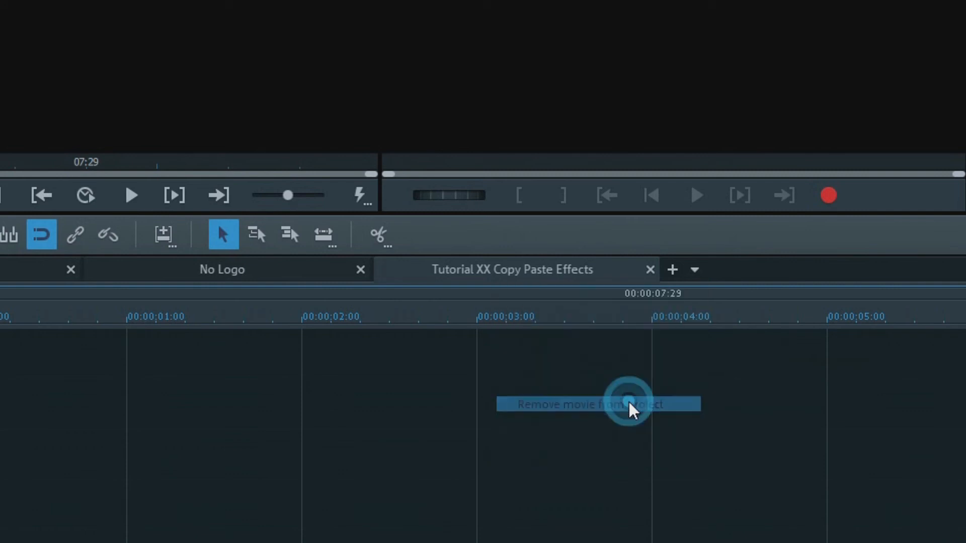
click(916, 334)
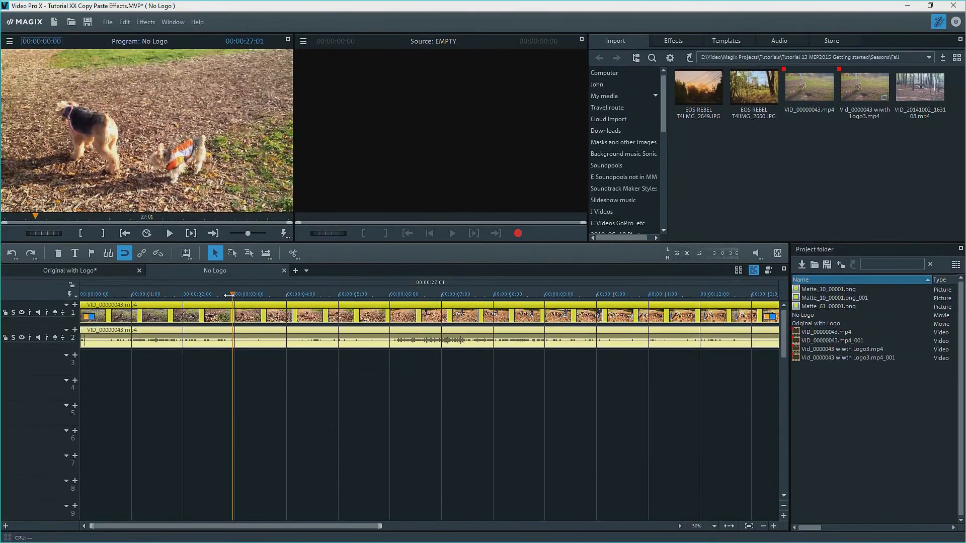
Split the No Logo clip at 00:00:02:21 and 00:00:06:13, and select its middle segment with the playhead inside it
drag(227, 296, 219, 296)
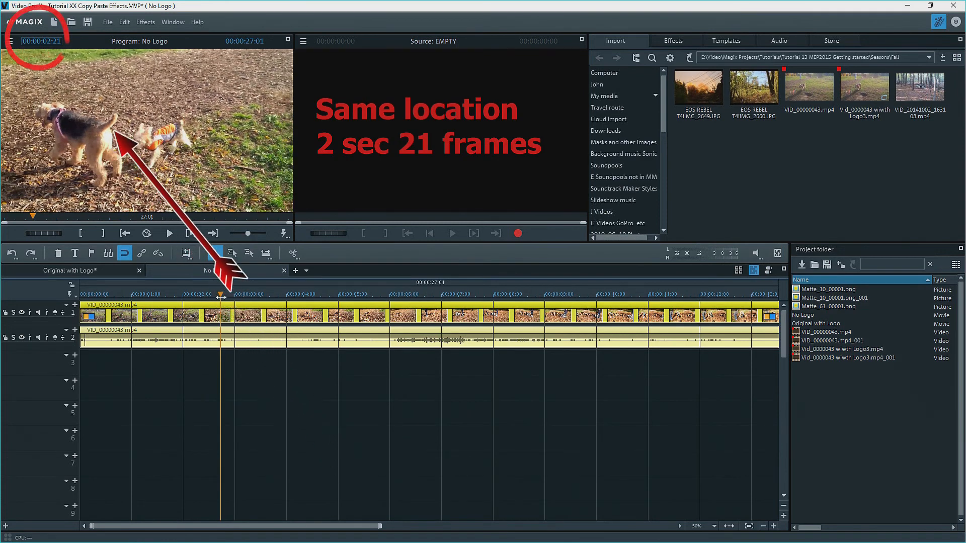
click(293, 253)
drag(221, 295, 412, 300)
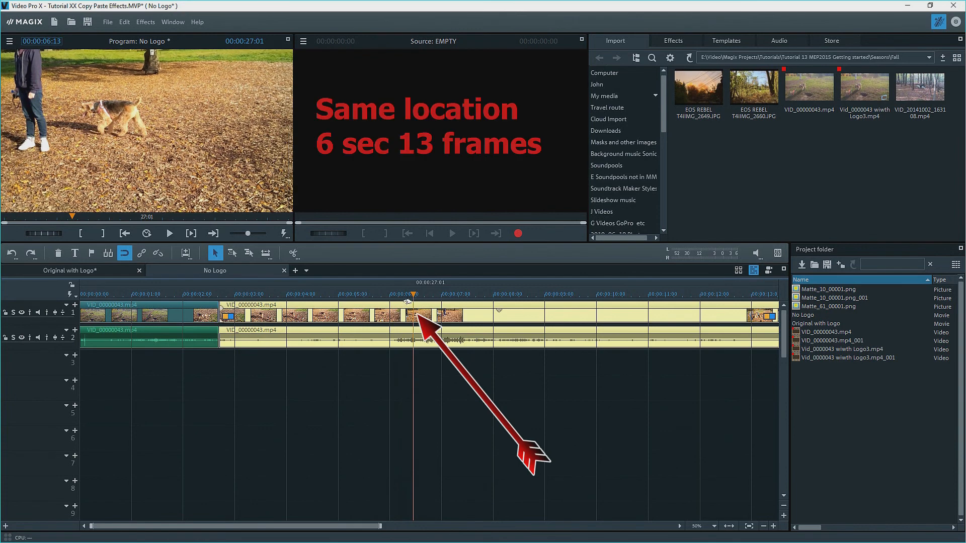
click(294, 253)
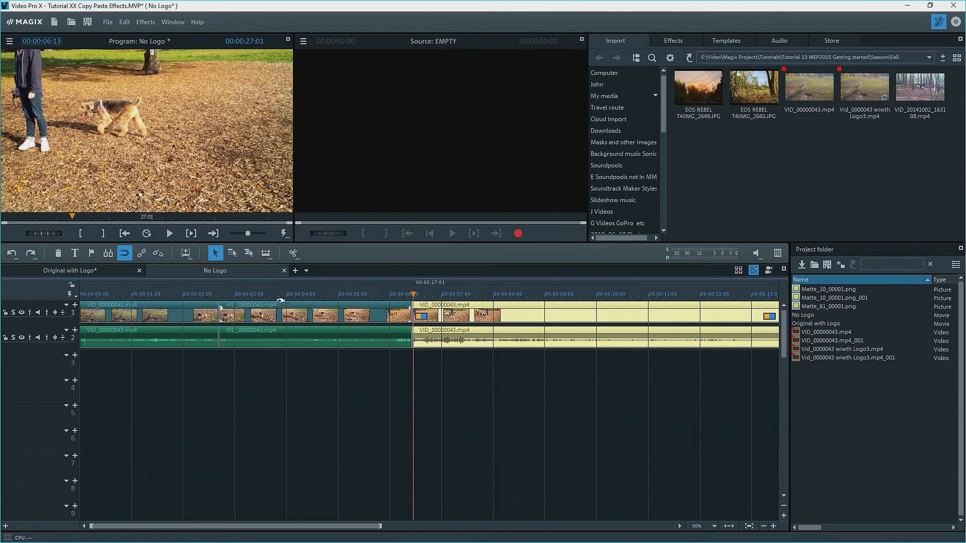
click(263, 295)
click(259, 315)
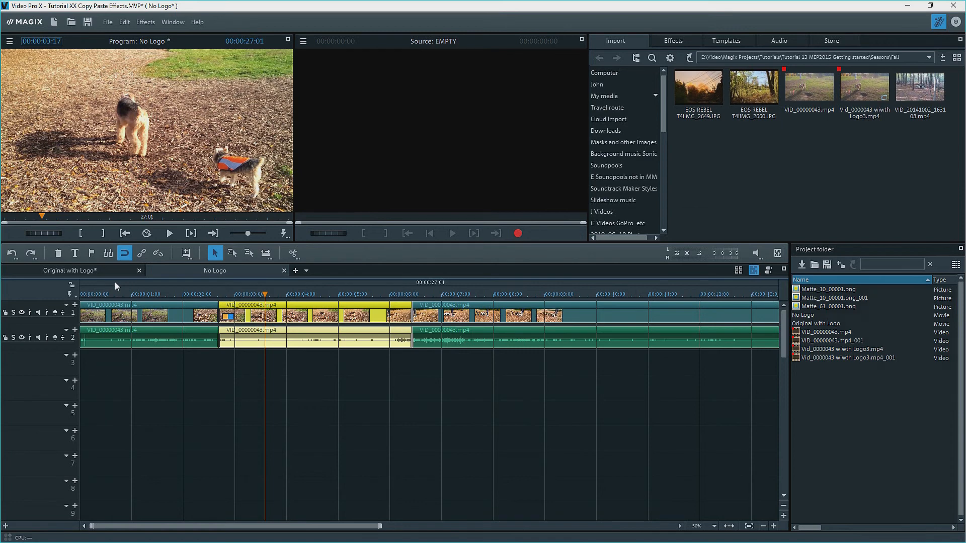
Return to the Original with Logo movie and show the Distortion effect settings for its middle segment
click(114, 269)
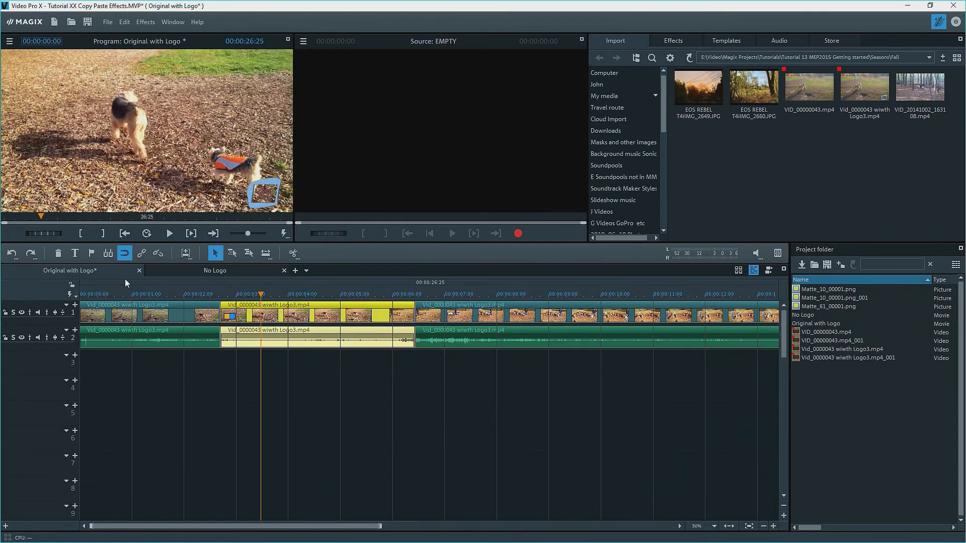
click(672, 40)
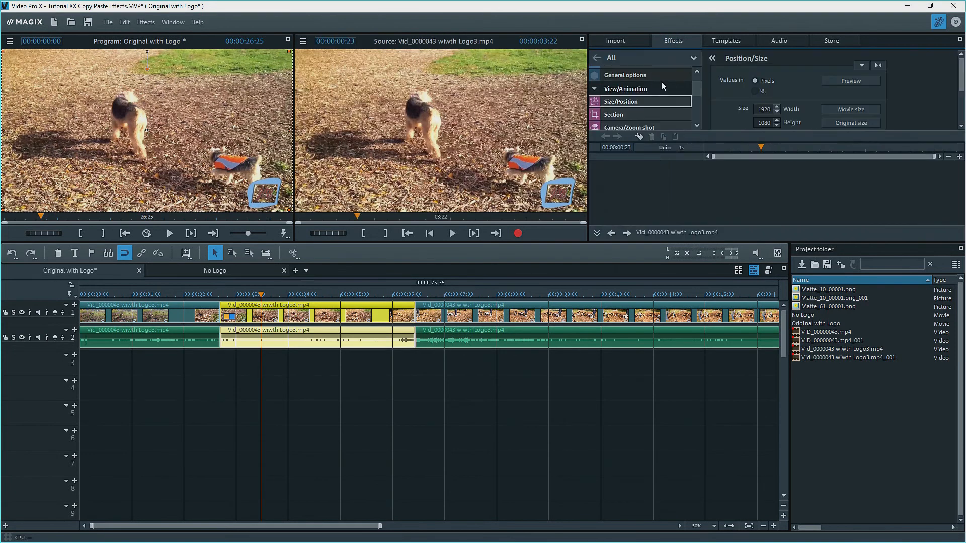
scroll(662, 103, down, 5)
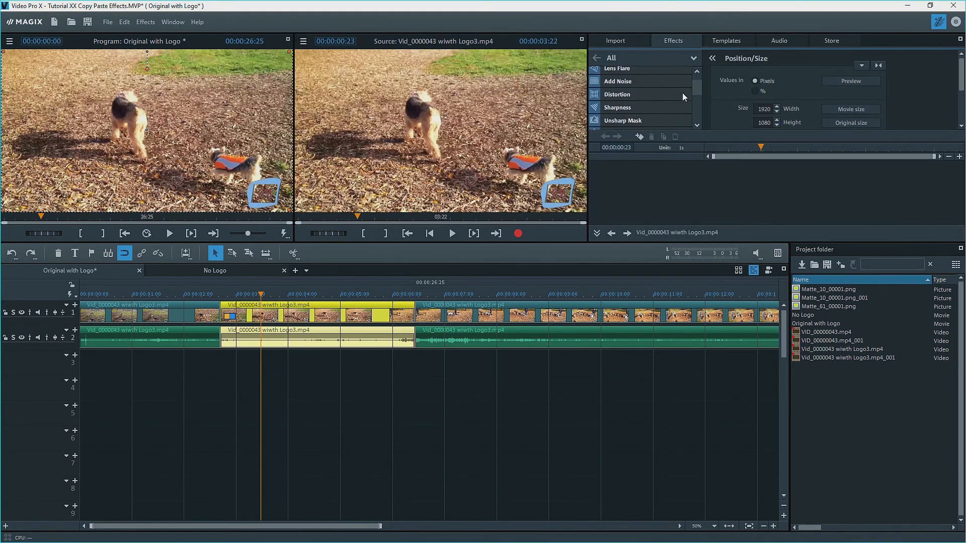
click(658, 95)
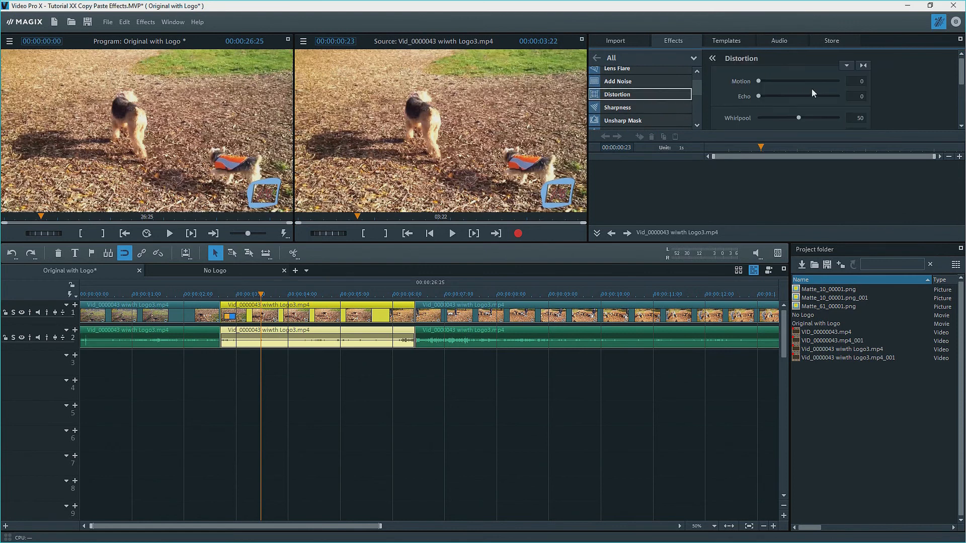
Load Matte_10_00001.png from the HD folder as the effects mask for the middle segment
click(846, 66)
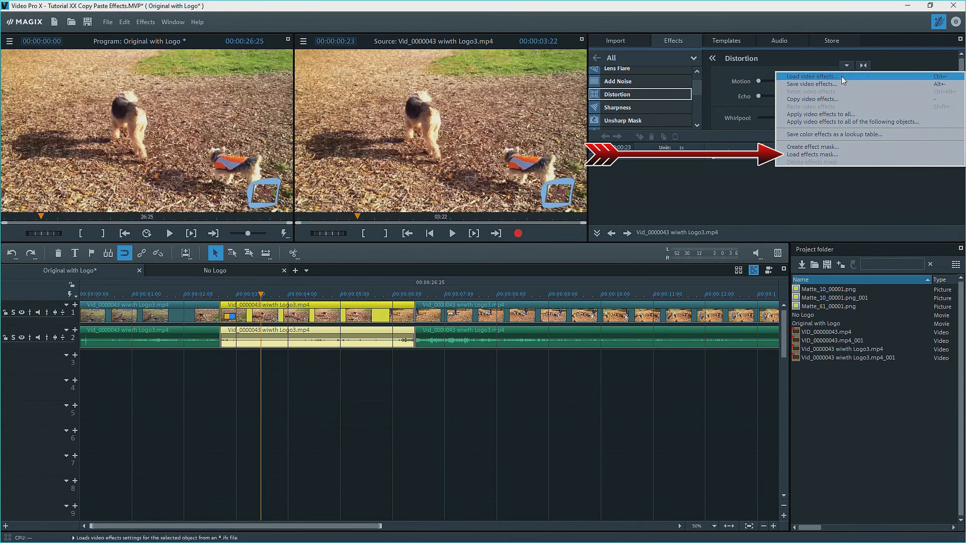
click(802, 154)
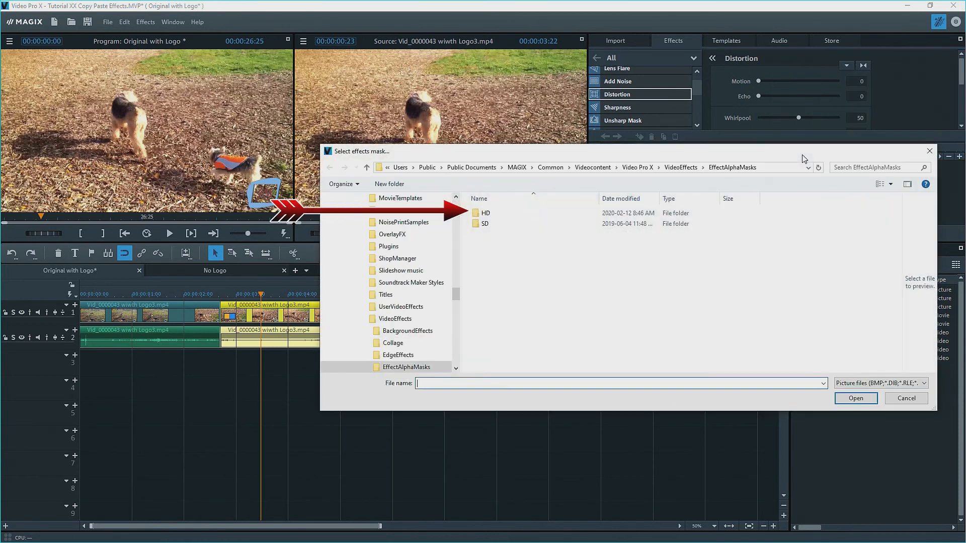
double_click(483, 217)
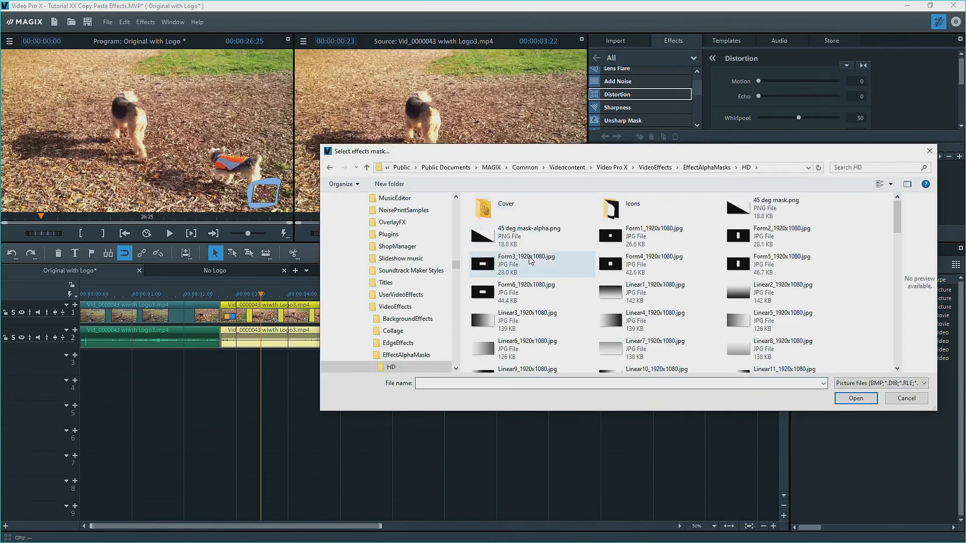
scroll(536, 282, down, 5)
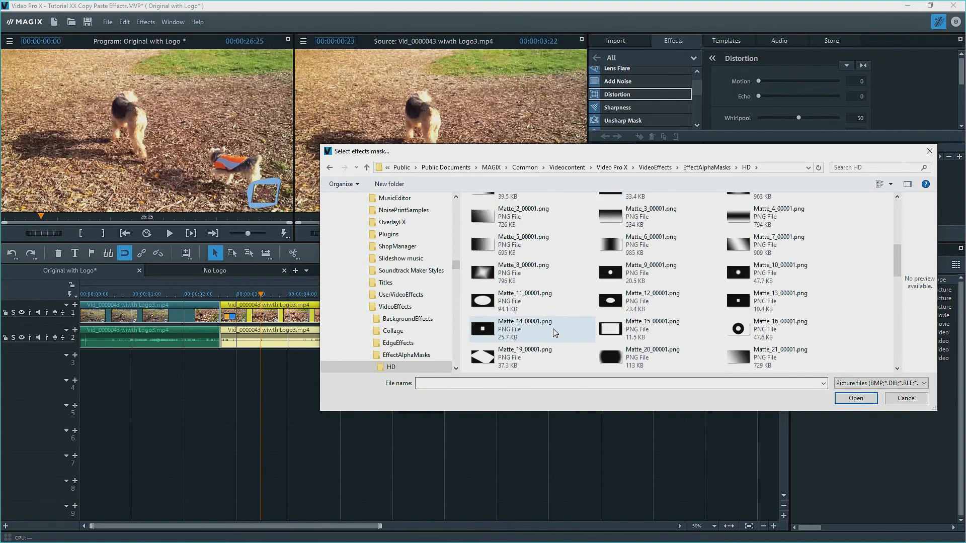
click(746, 273)
double_click(746, 273)
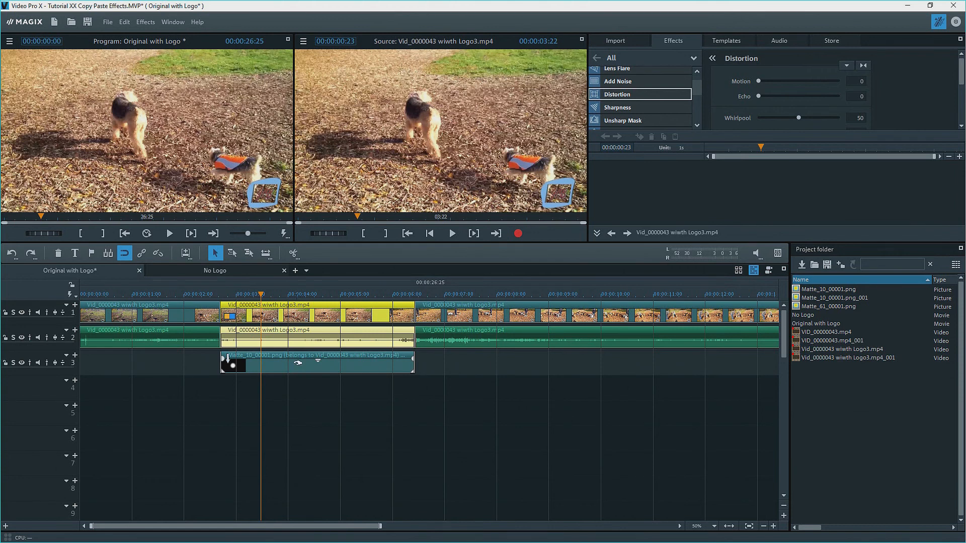
Set the Sand distortion to 100 on the middle segment and restrict it to the effect mask area
click(227, 358)
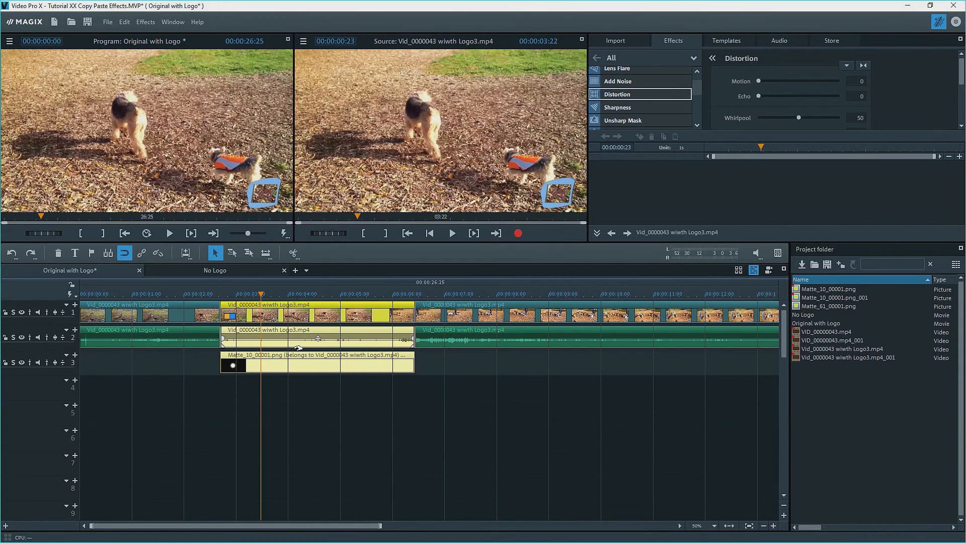
drag(962, 71, 962, 95)
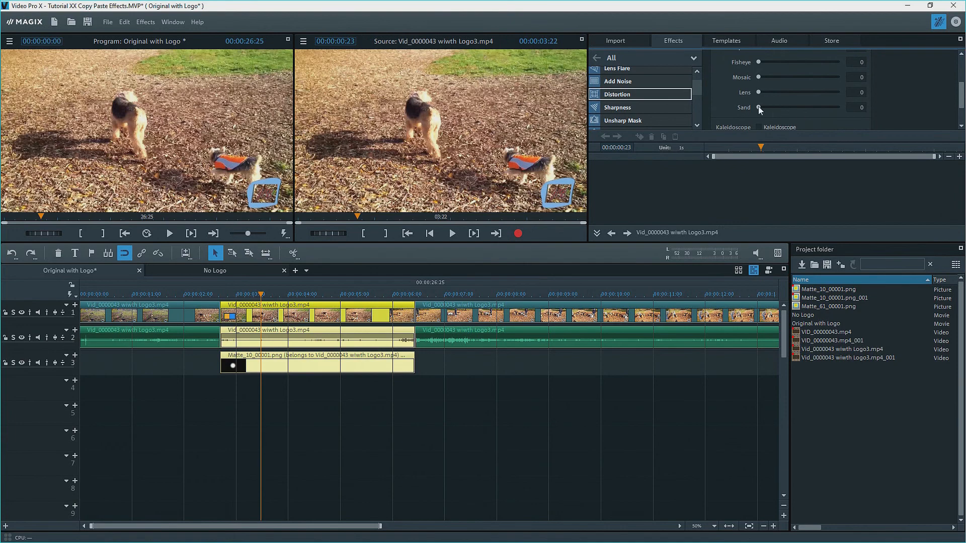
drag(759, 106, 851, 107)
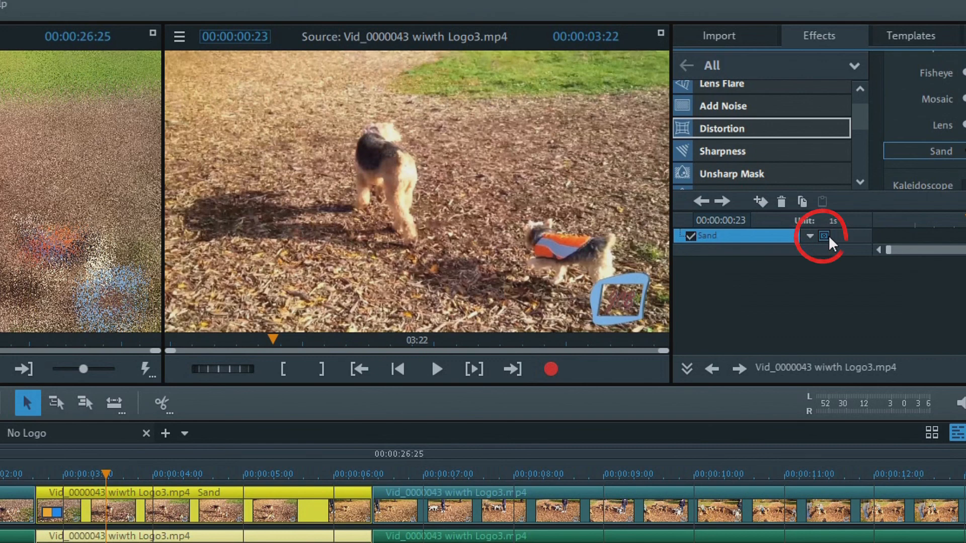
click(825, 236)
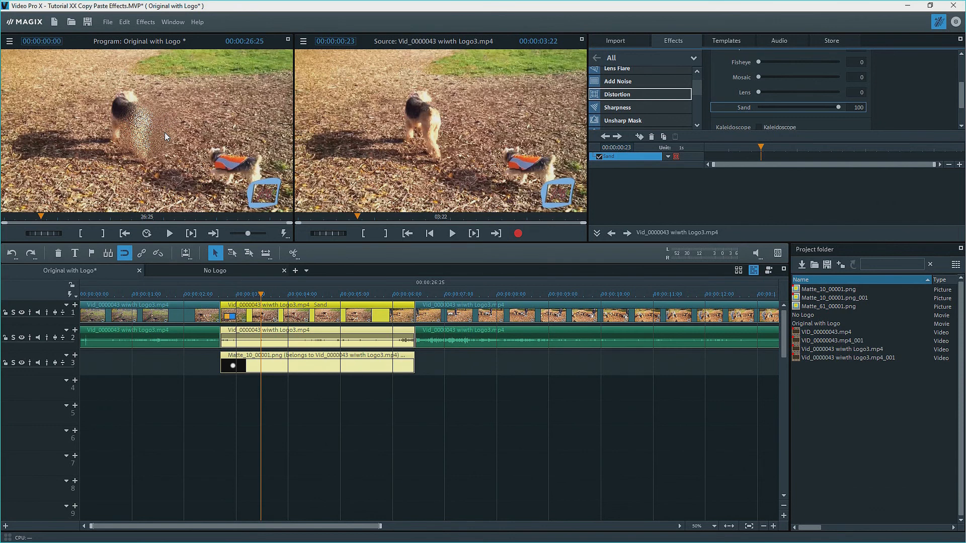
click(675, 157)
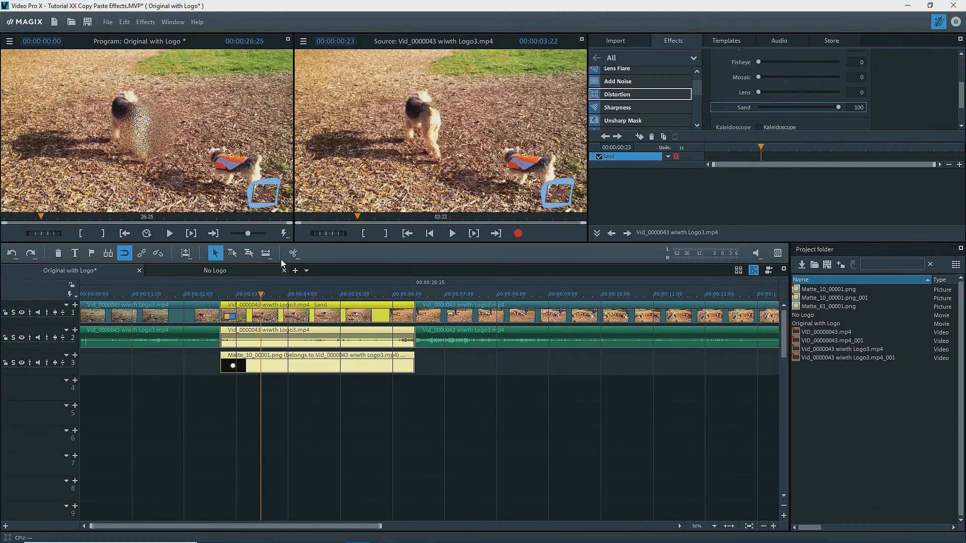
Select the matte object and, at 00:00:02:21, reposition it over the small dog at left 71, top 42
click(225, 358)
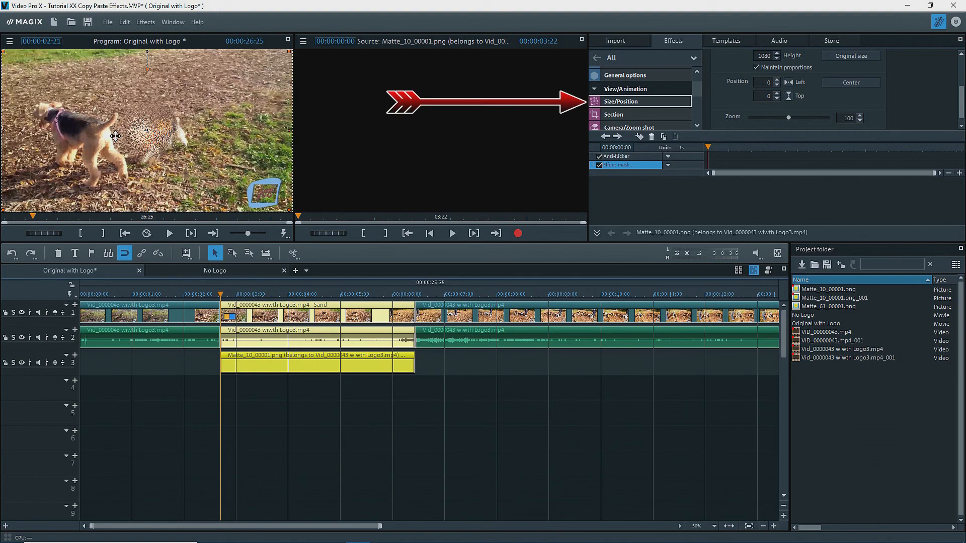
click(260, 293)
drag(256, 294, 220, 293)
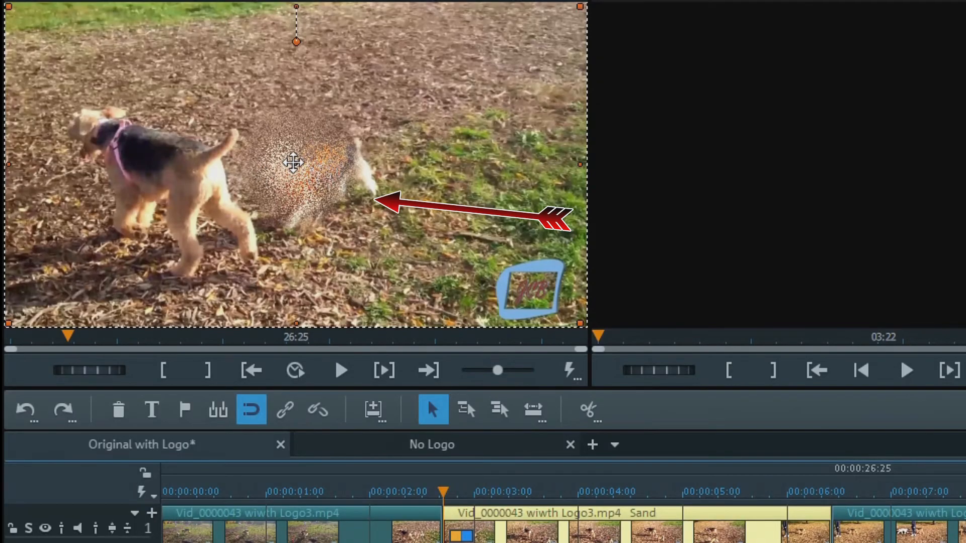
click(146, 129)
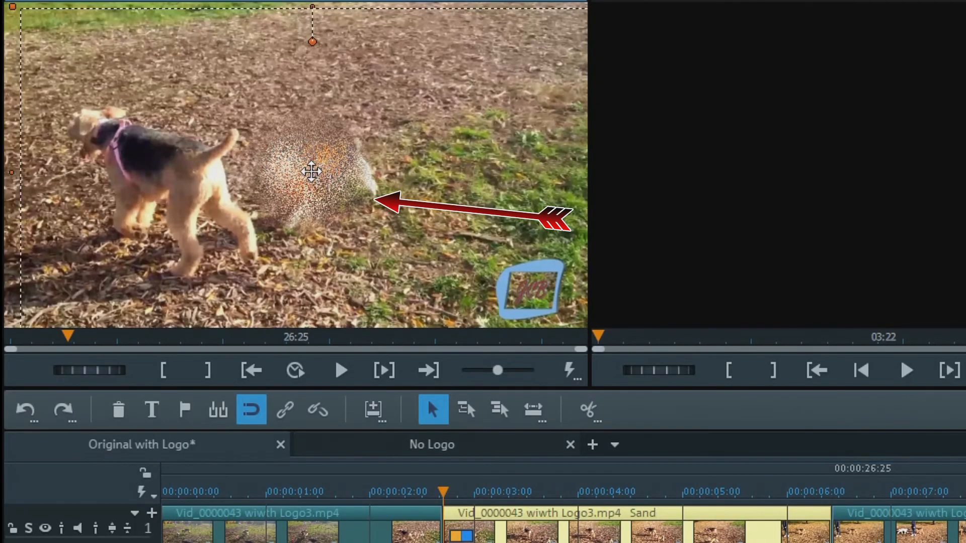
drag(317, 174, 314, 175)
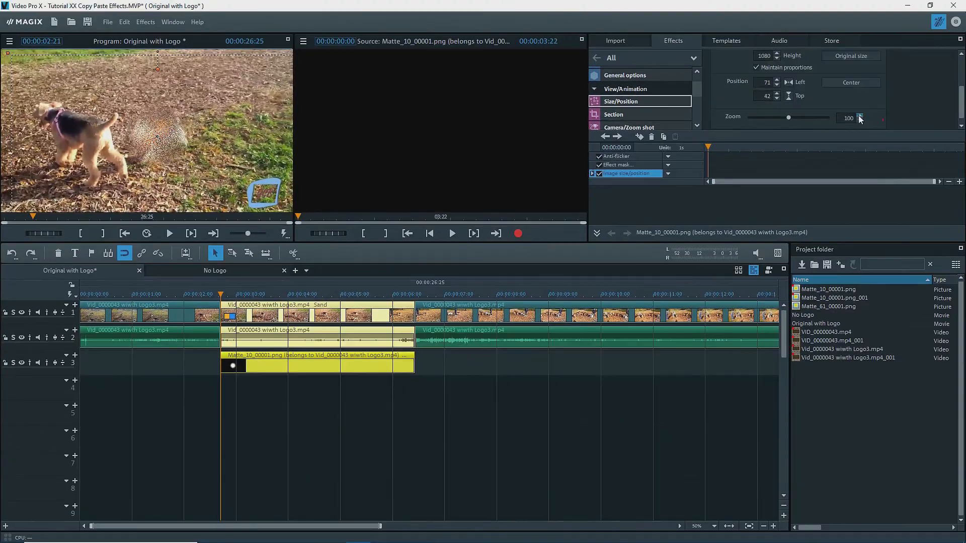
Enlarge the matte to zoom 110 and reposition it over the small dog at left -18, top -11
click(858, 117)
click(860, 117)
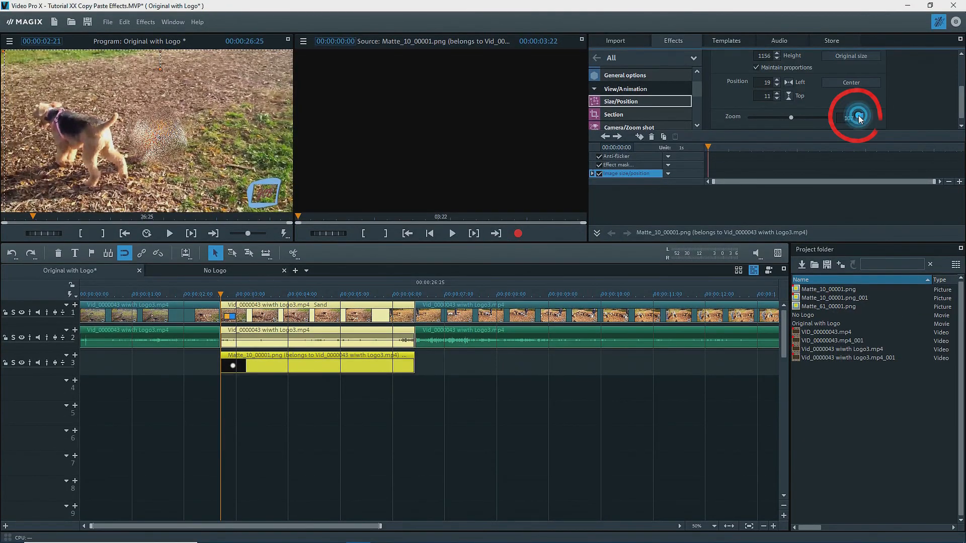
click(860, 116)
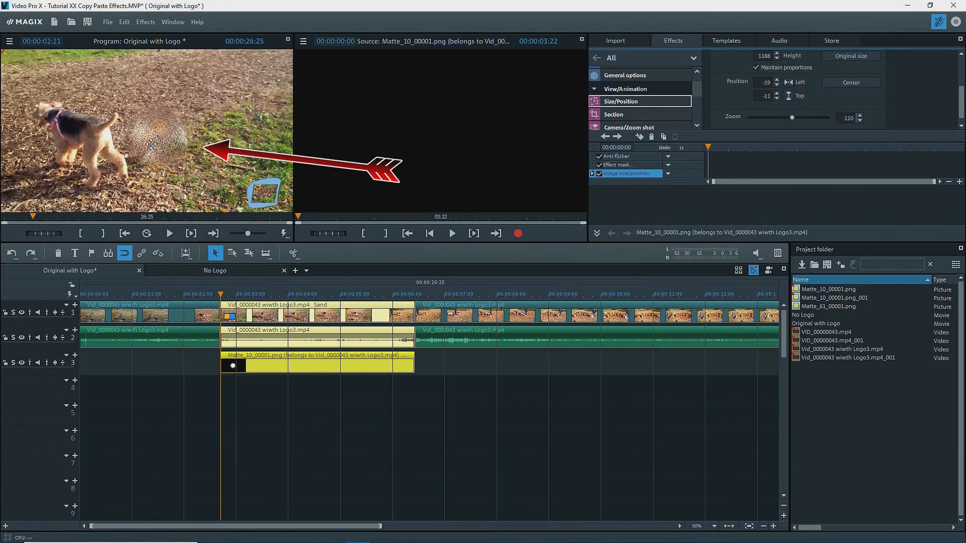
drag(164, 149, 160, 141)
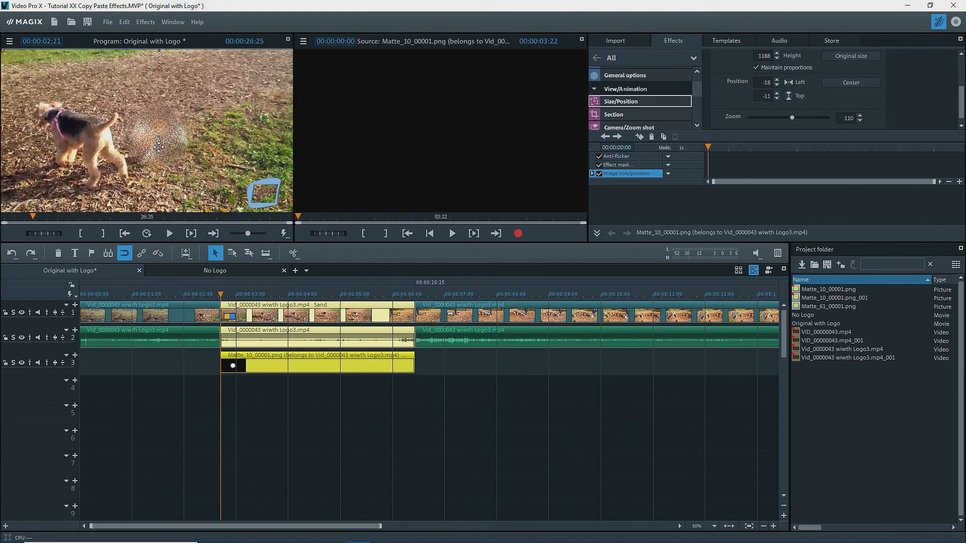
Attach the matte to the picture position in the video, using the small dog's head and vest as the tracked section, and play back the result
right_click(302, 362)
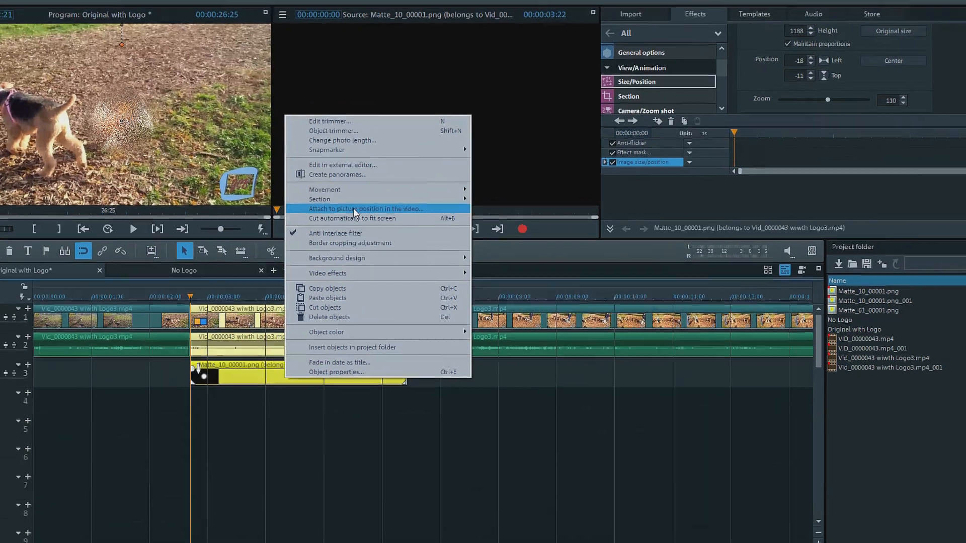
click(367, 215)
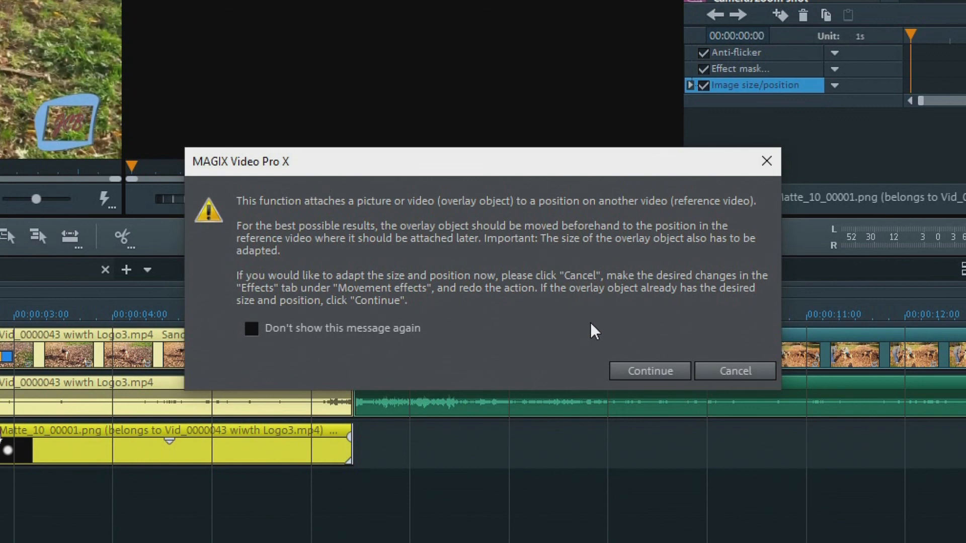
click(626, 370)
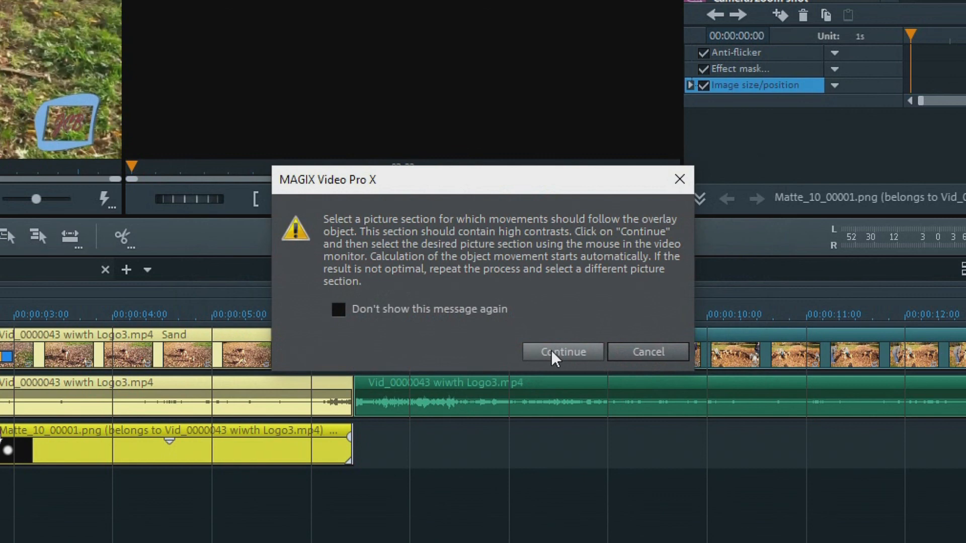
click(552, 352)
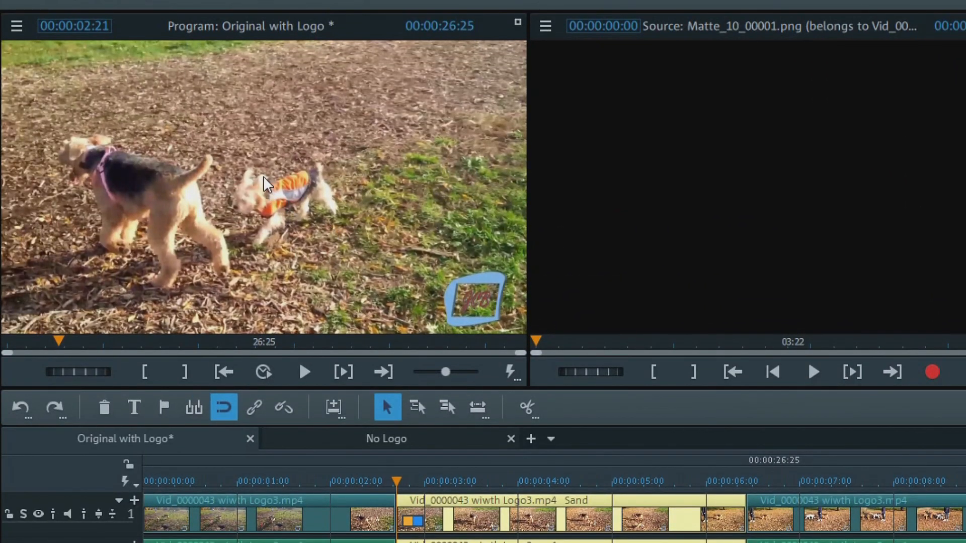
drag(263, 176, 308, 207)
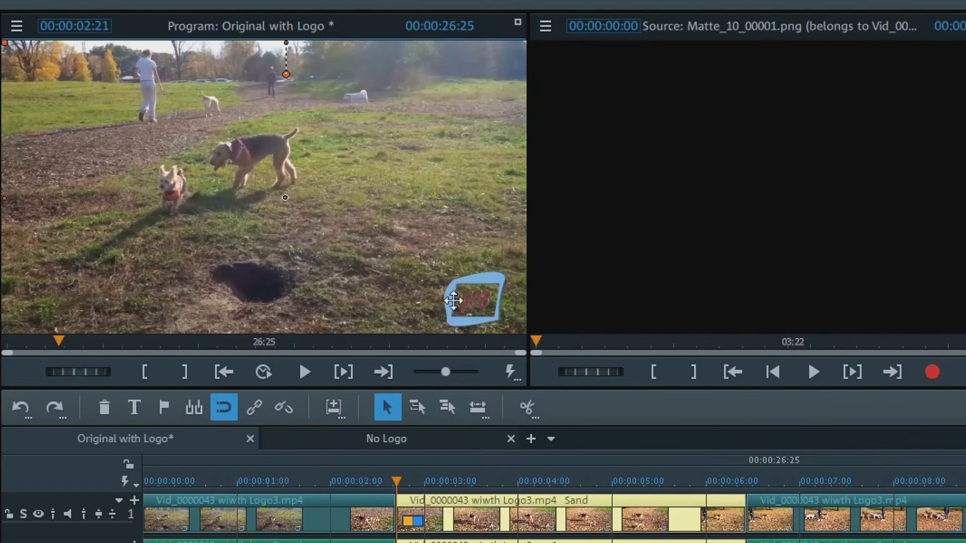
key(space)
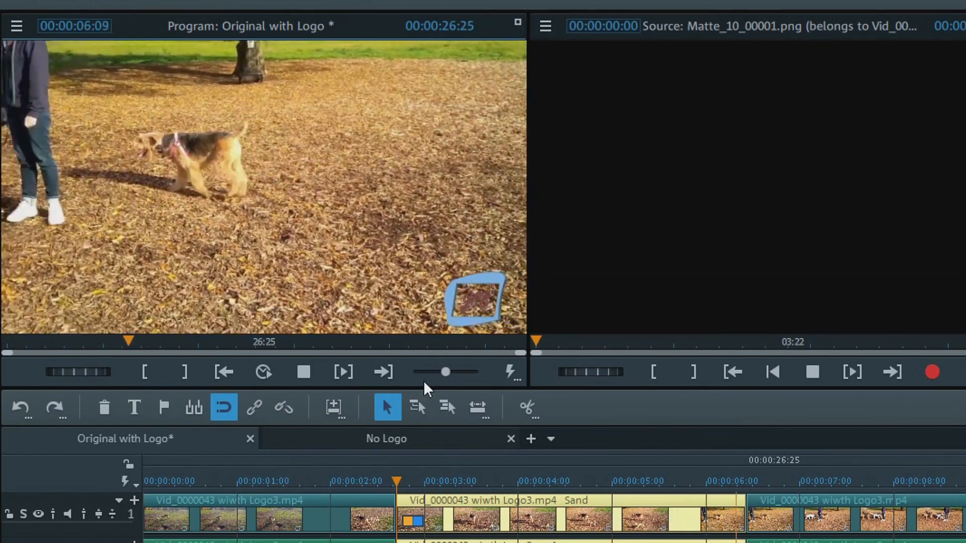
key(space)
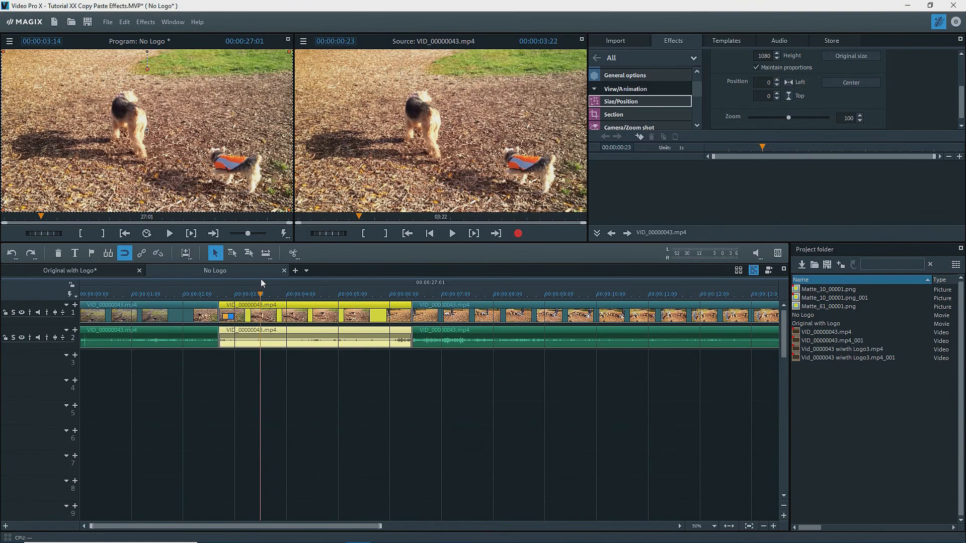
Copy the Sand video effect from the middle video segment of the Original with Logo movie
click(110, 271)
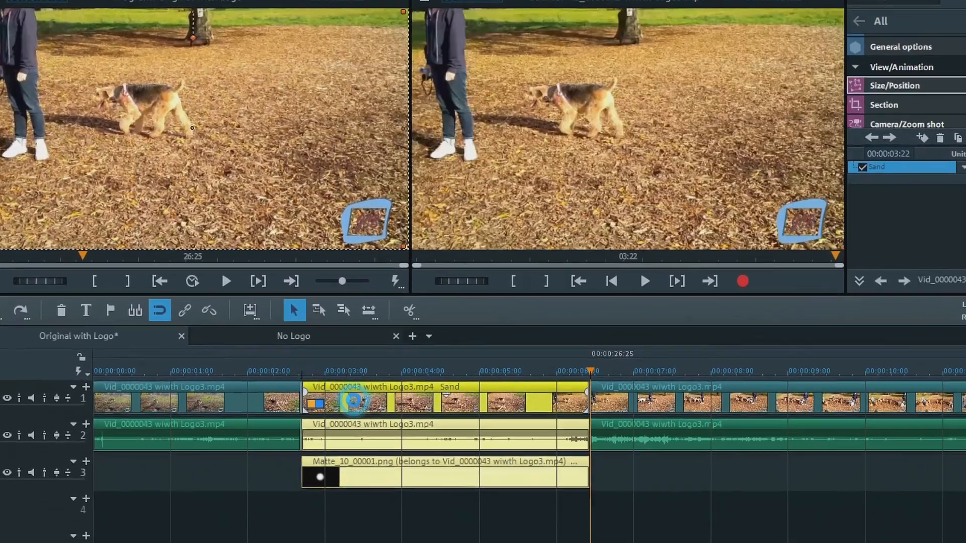
right_click(354, 401)
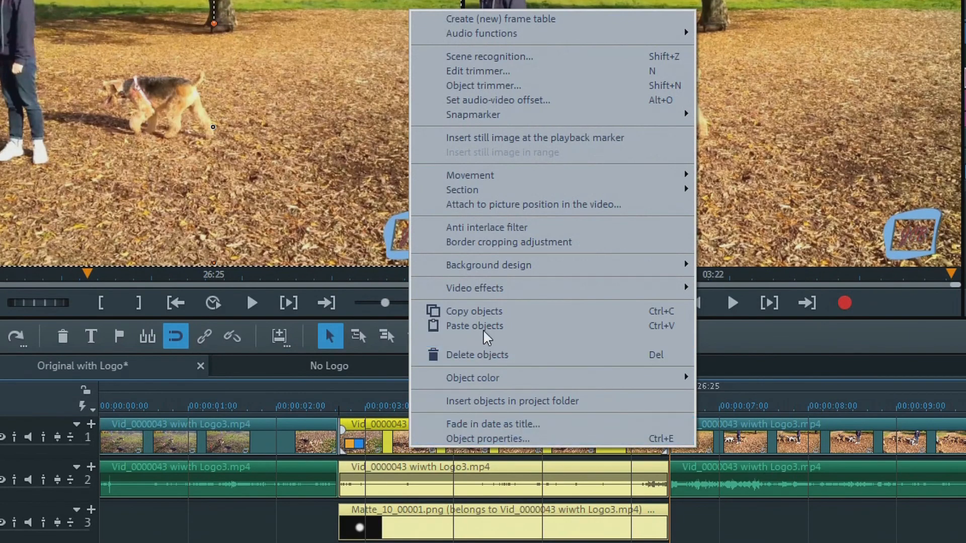
mouse_move(672, 292)
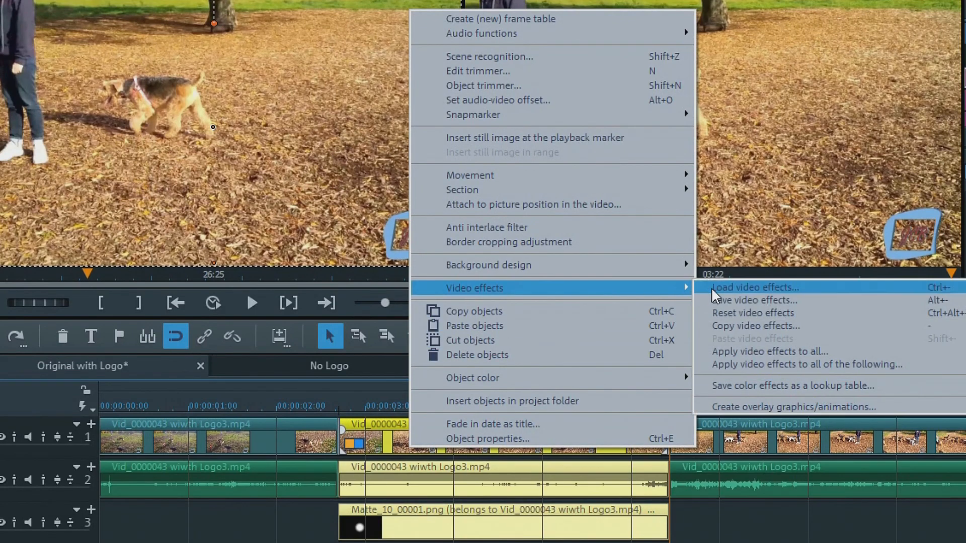
click(745, 327)
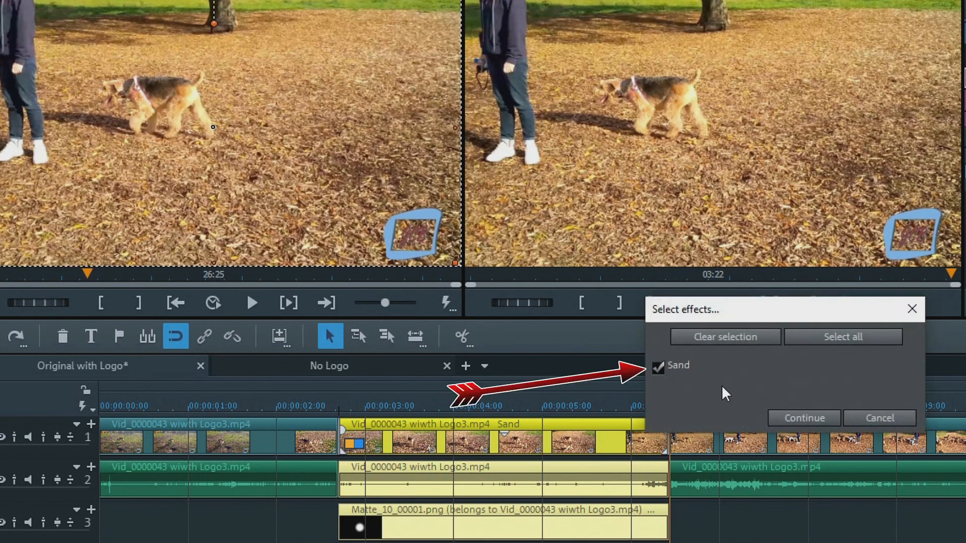
click(802, 421)
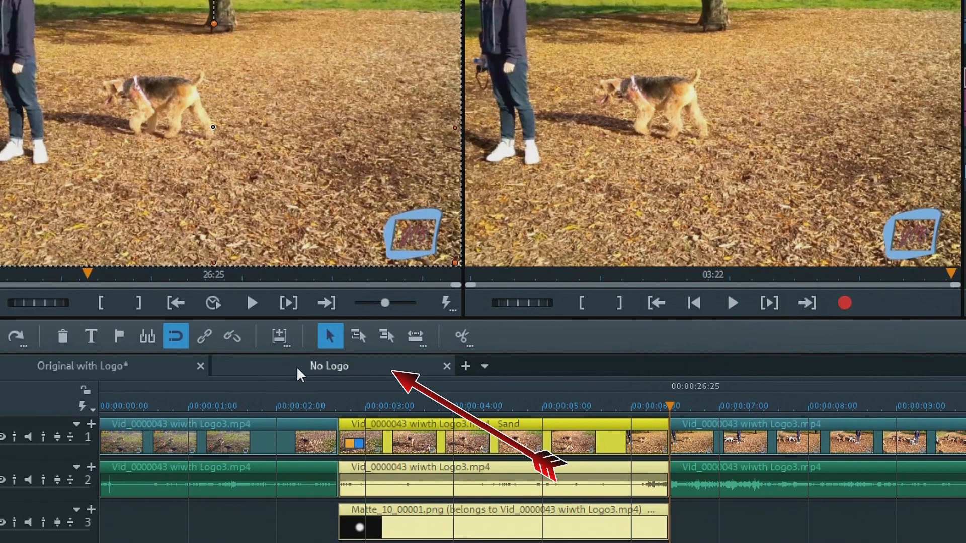
Paste the copied video effects onto the middle video segment of the No Logo movie
click(301, 364)
click(387, 438)
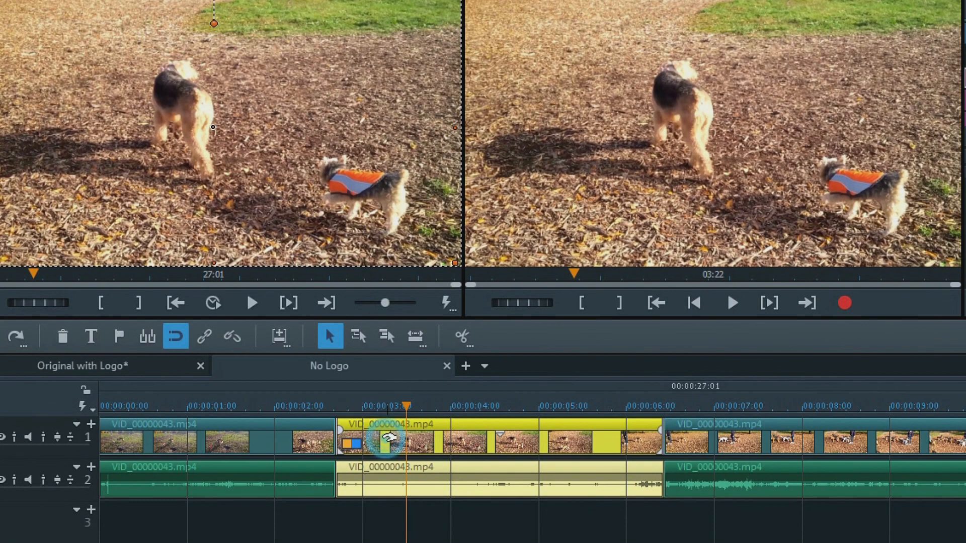
right_click(388, 437)
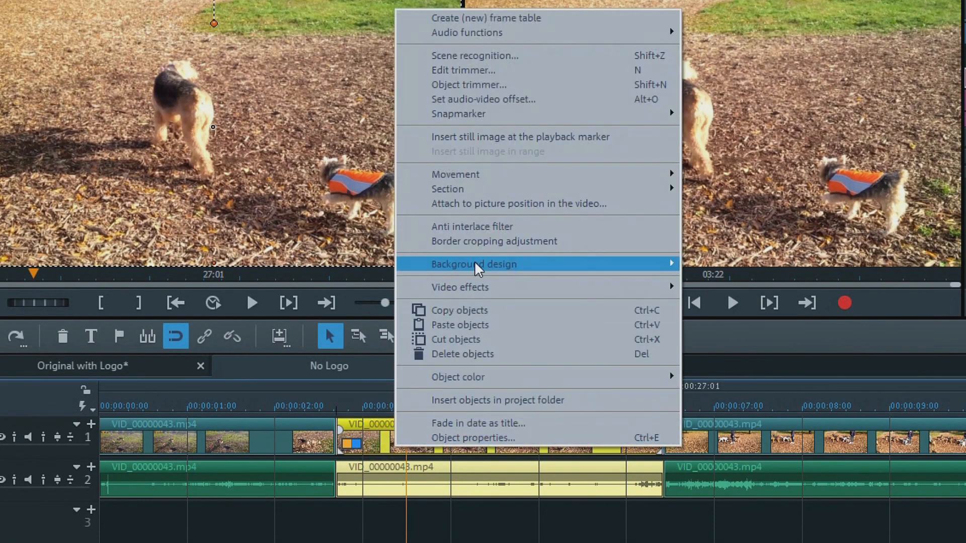
mouse_move(546, 296)
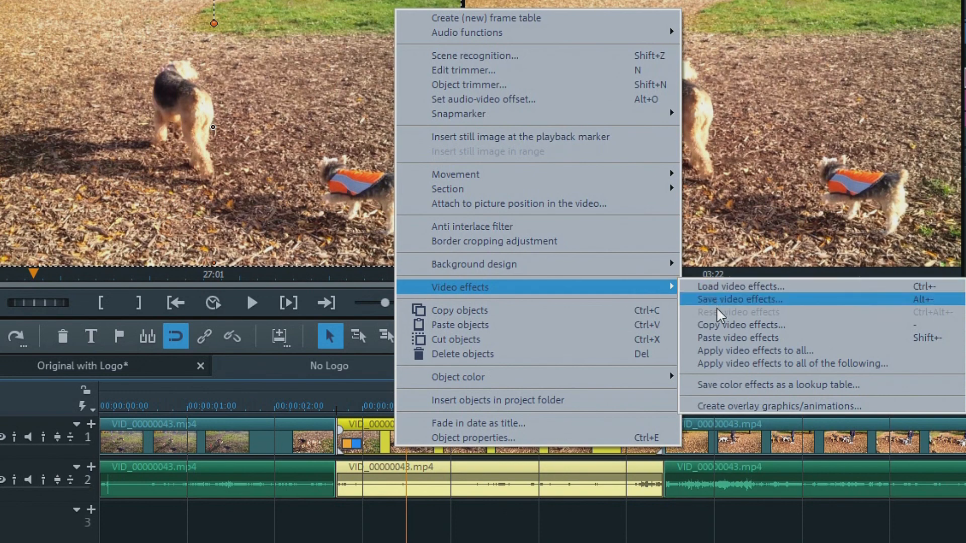
click(719, 337)
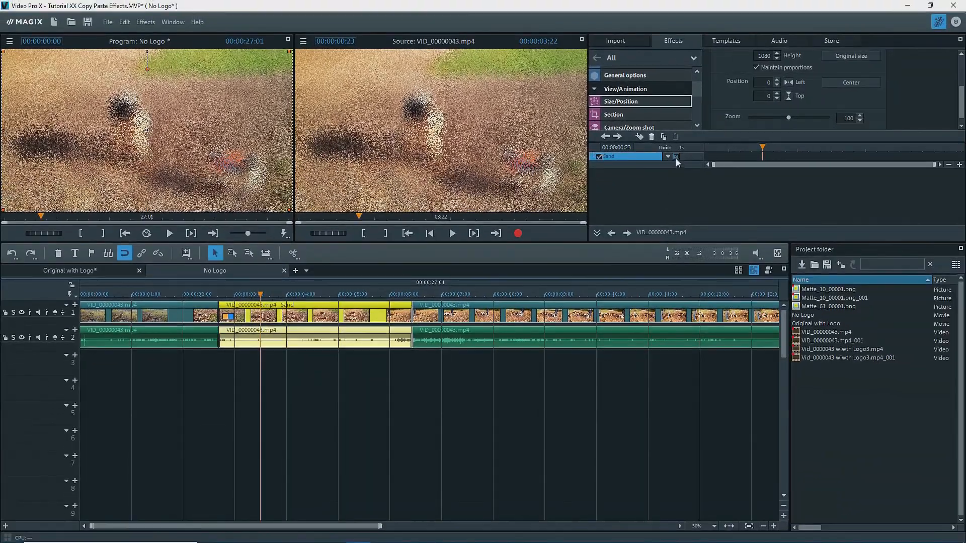
Load Matte_10_00001.png from the HD folder as the Sand effect's mask on the No Logo middle segment and select the matte object
click(675, 157)
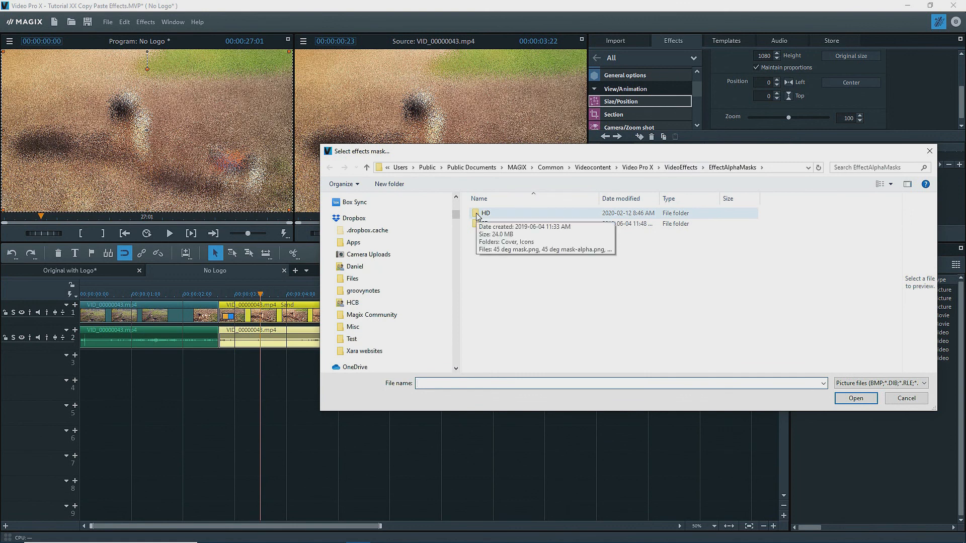
click(477, 216)
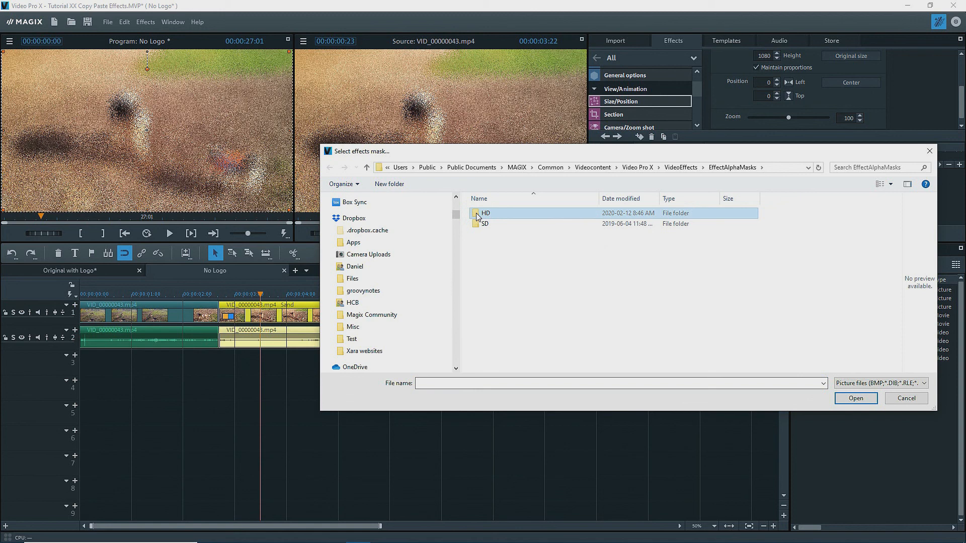
double_click(482, 214)
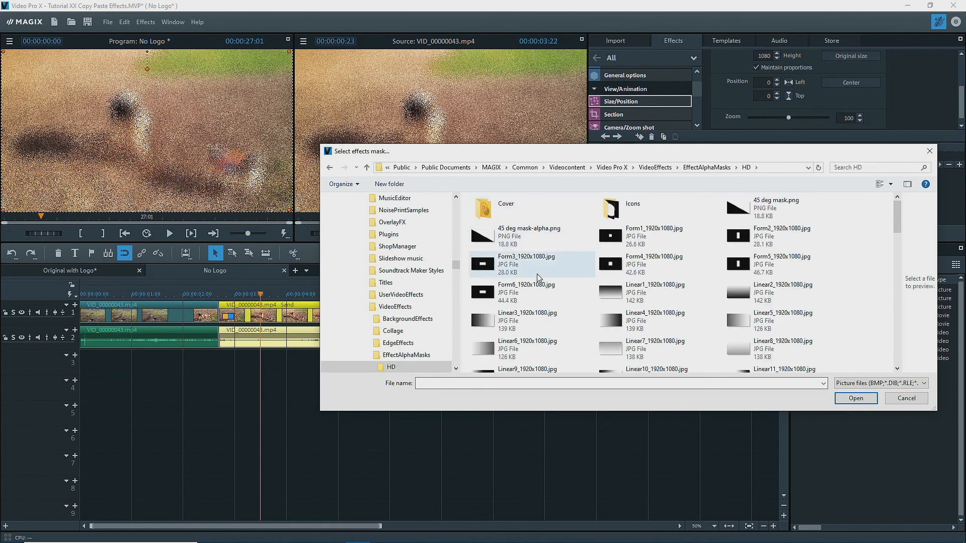
scroll(635, 299, down, 10)
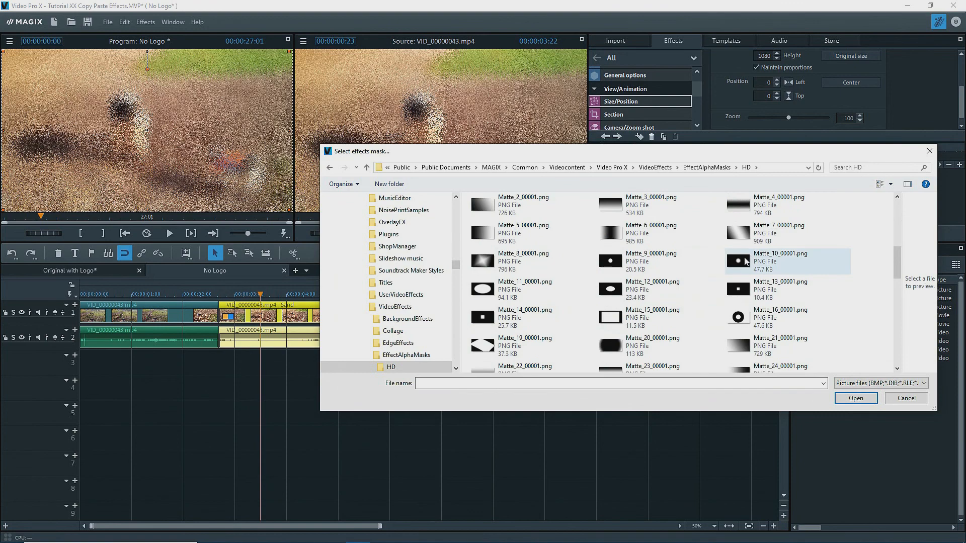
double_click(743, 257)
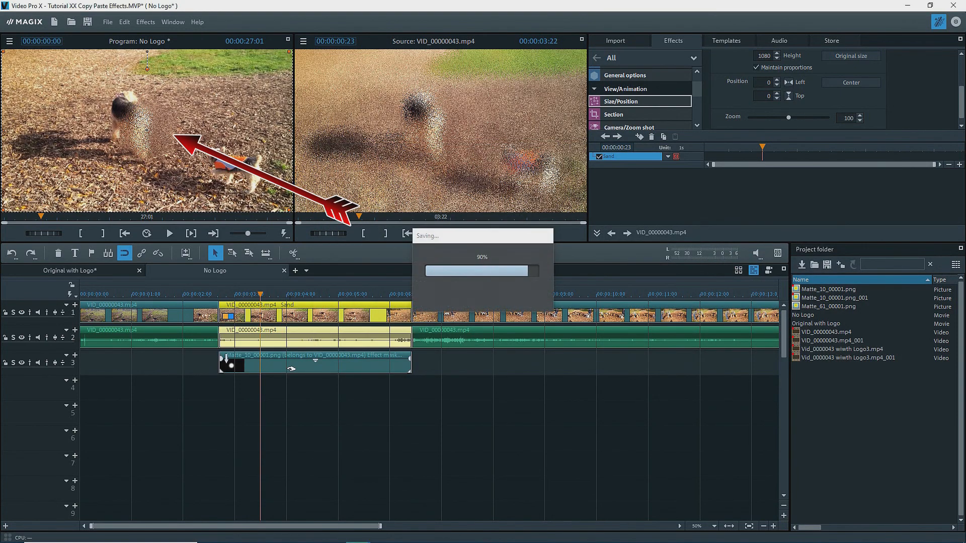
click(291, 369)
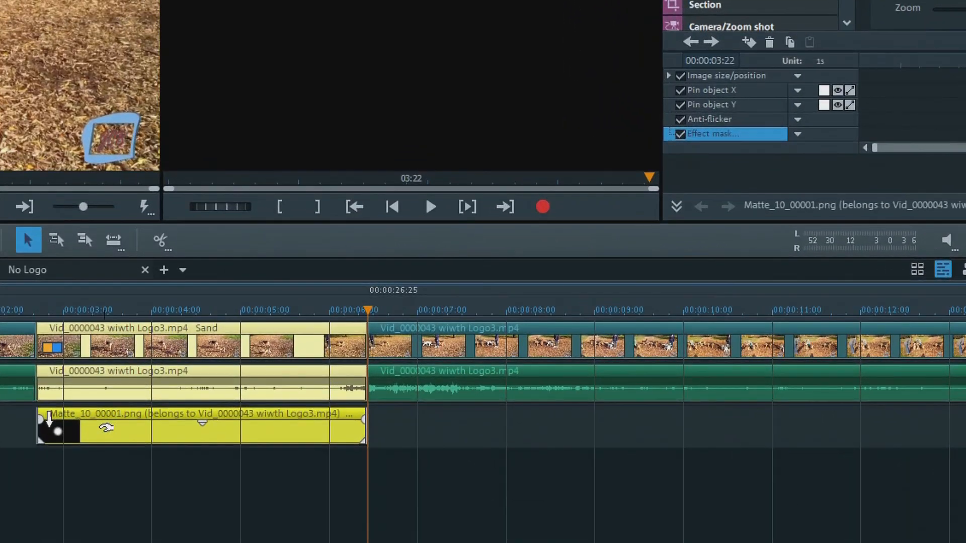
Copy the video effects of the matte in Original with Logo, including X-pos., Y-pos., Width, Height, Anti-flicker and attached objects
right_click(258, 367)
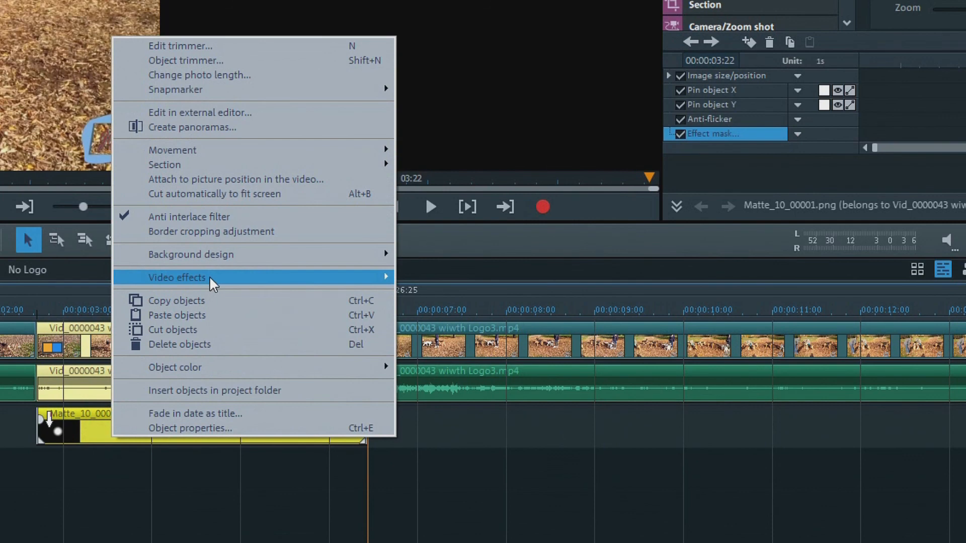
mouse_move(225, 284)
click(437, 315)
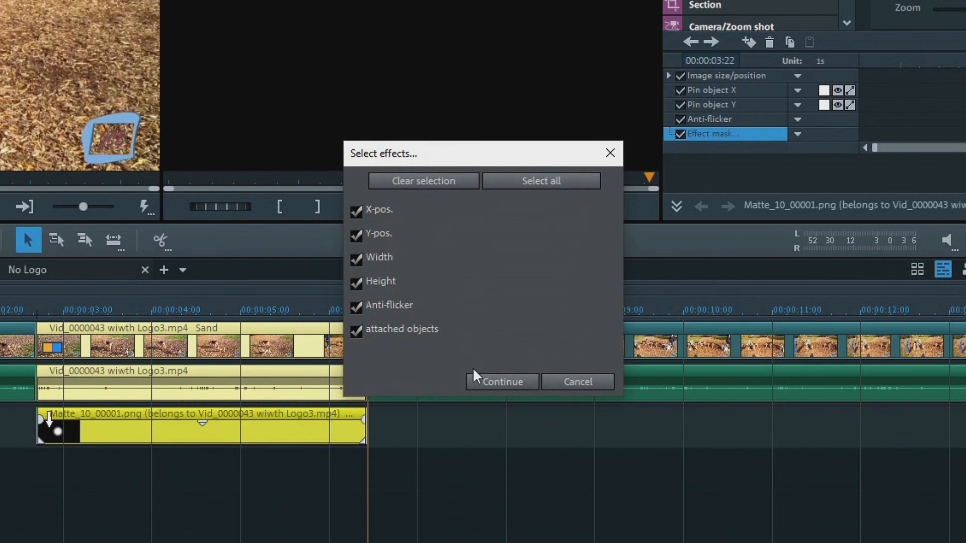
click(492, 383)
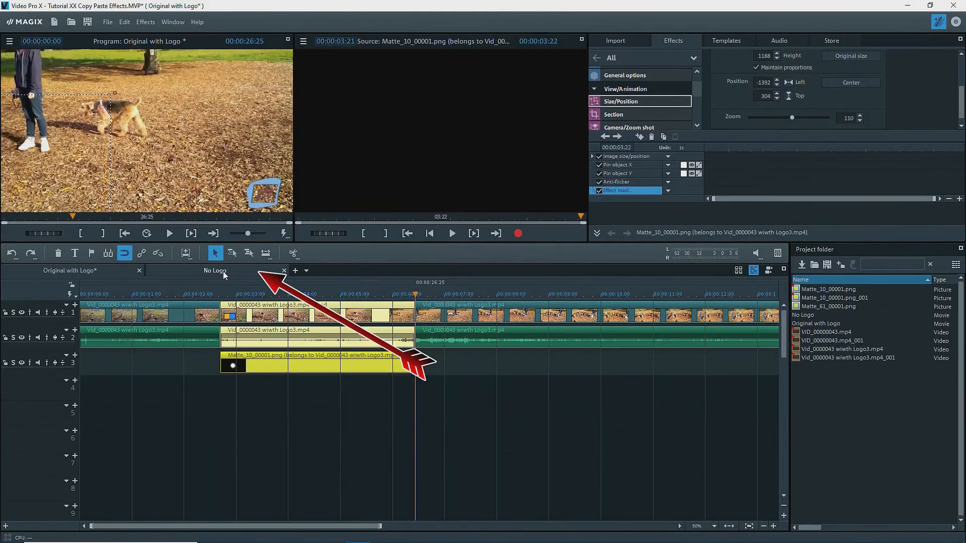
Ungroup the matte from the middle segment in the No Logo movie and paste the copied video effects onto the matte alone
click(222, 270)
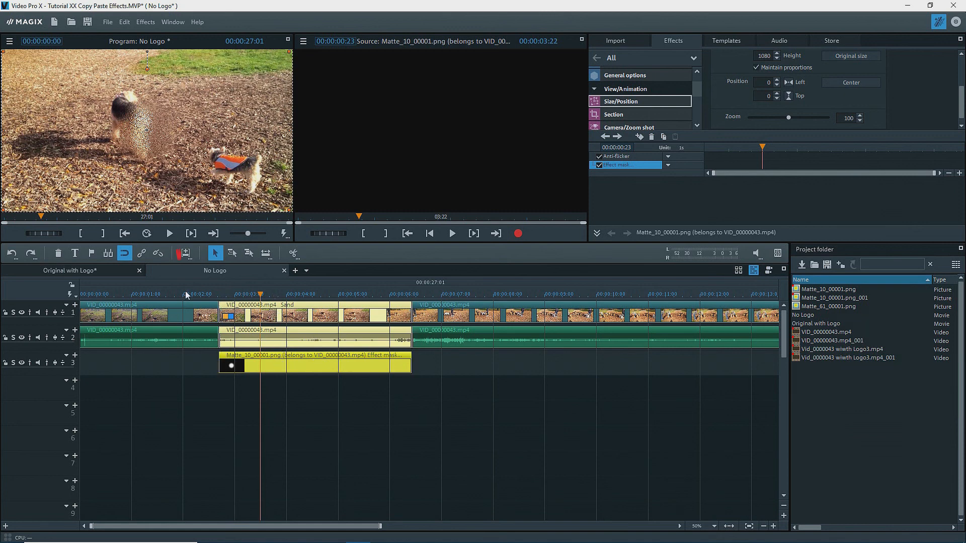
click(158, 251)
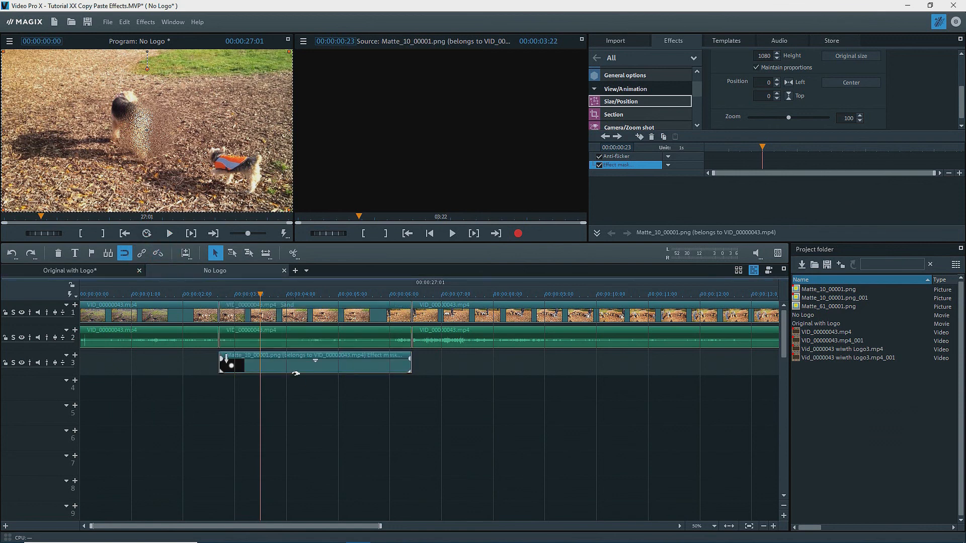
click(297, 366)
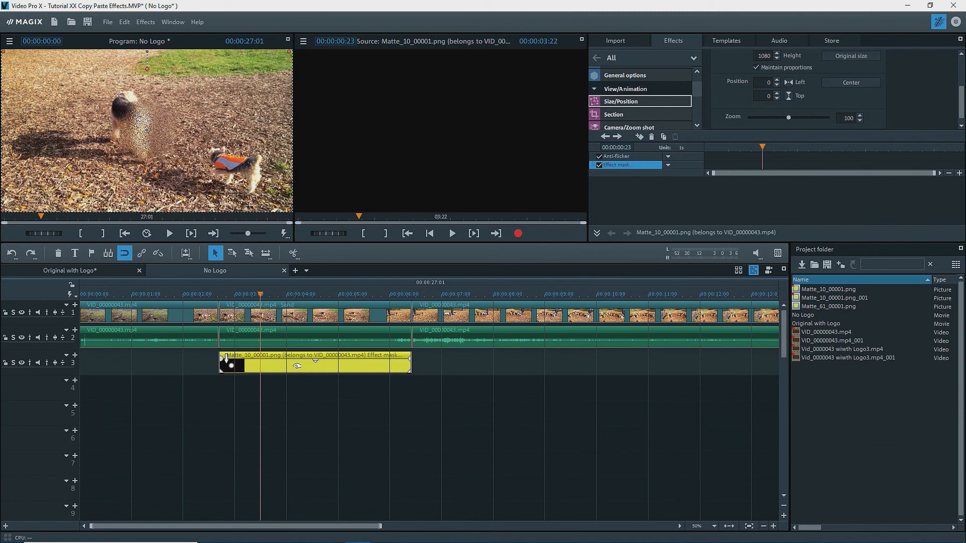
right_click(300, 371)
mouse_move(386, 281)
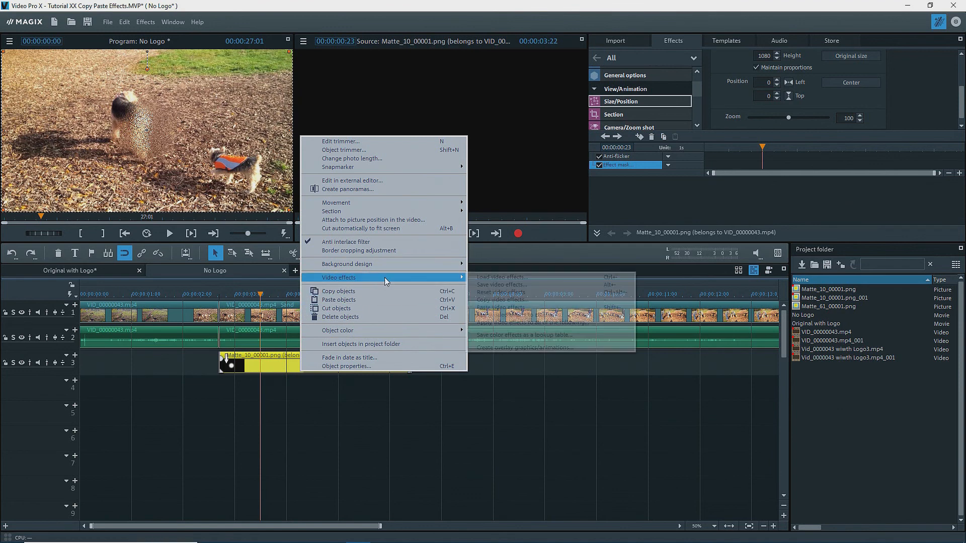
click(498, 307)
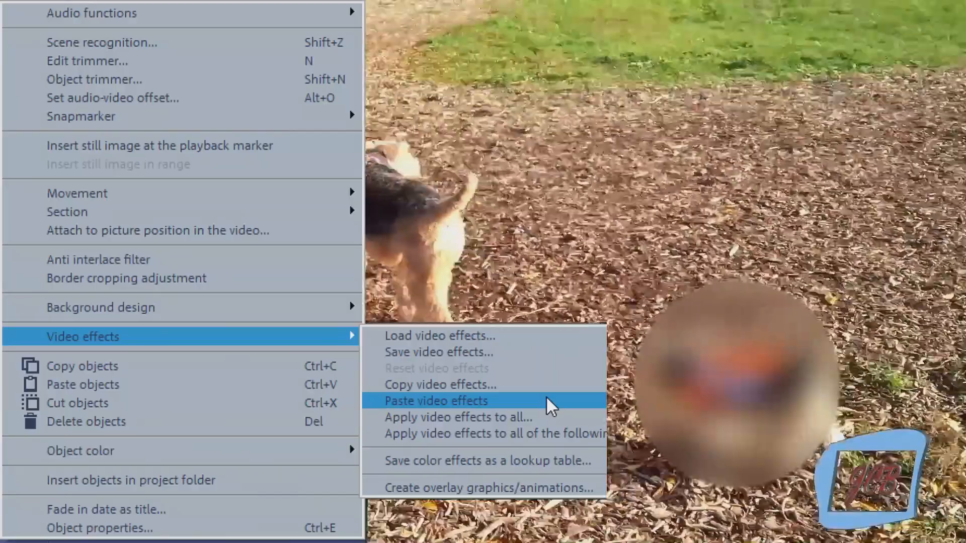
click(545, 400)
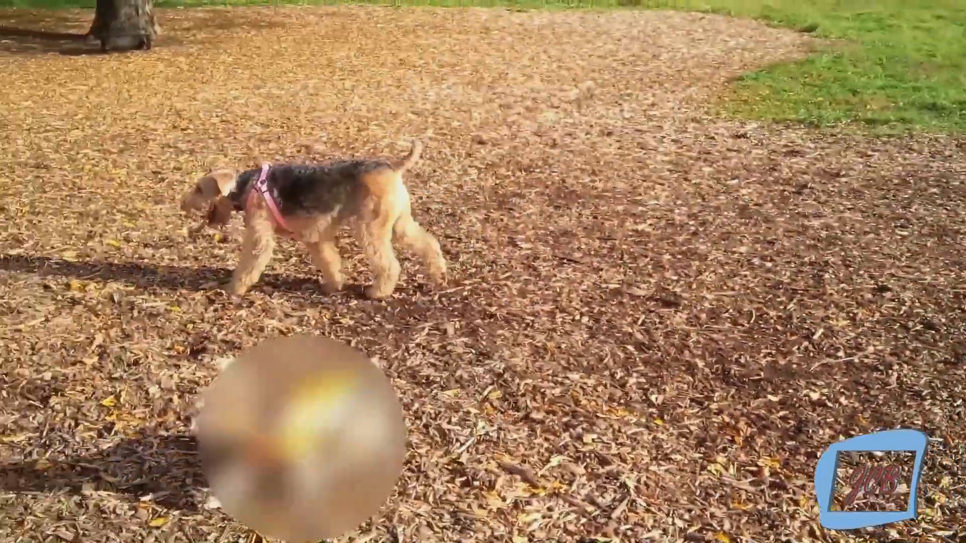